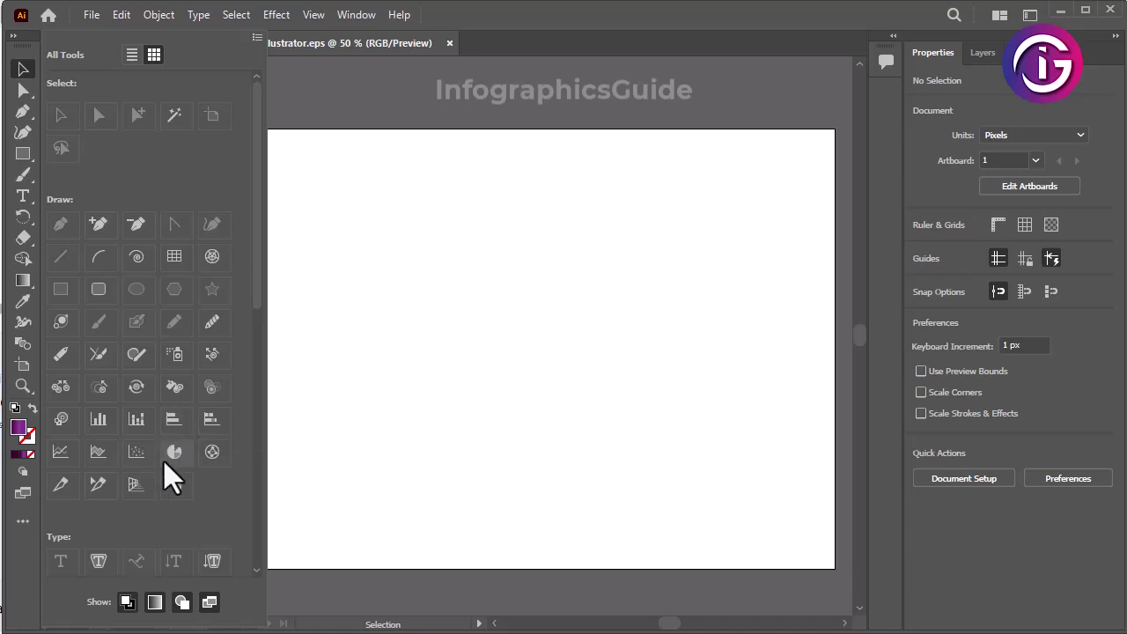
- Create a pie graph near the artboard's upper-left corner with the data values 30 and 70
{"action": "left_click", "coordinate": [173, 452]}
{"action": "left_click_drag", "start_coordinate": [113, 198], "coordinate": [278, 353]}
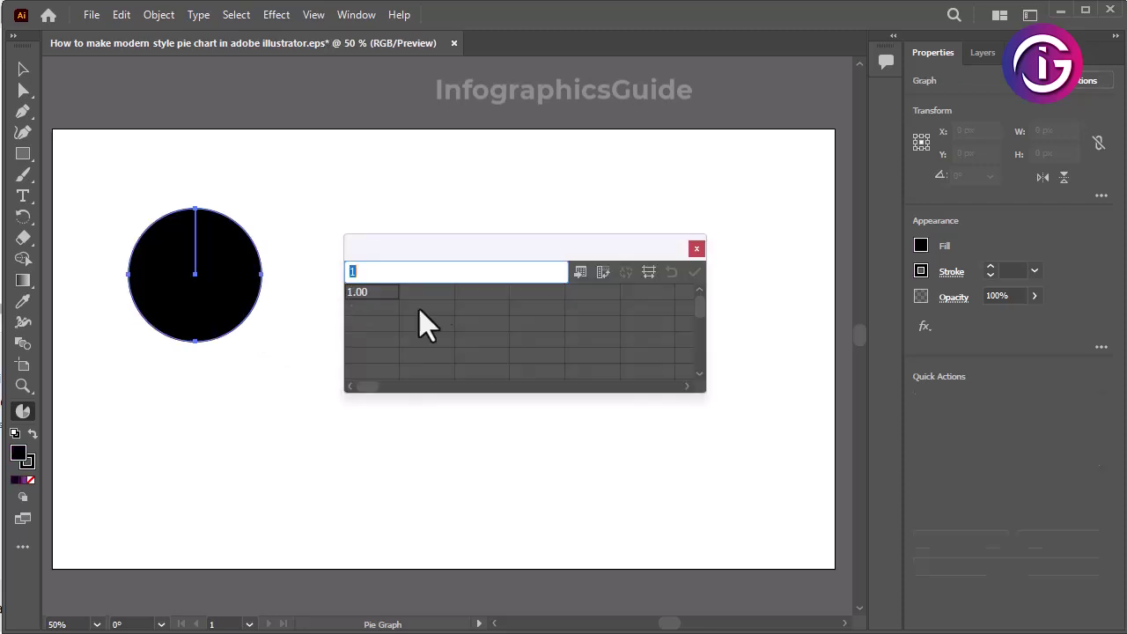
{"action": "type", "text": "30"}
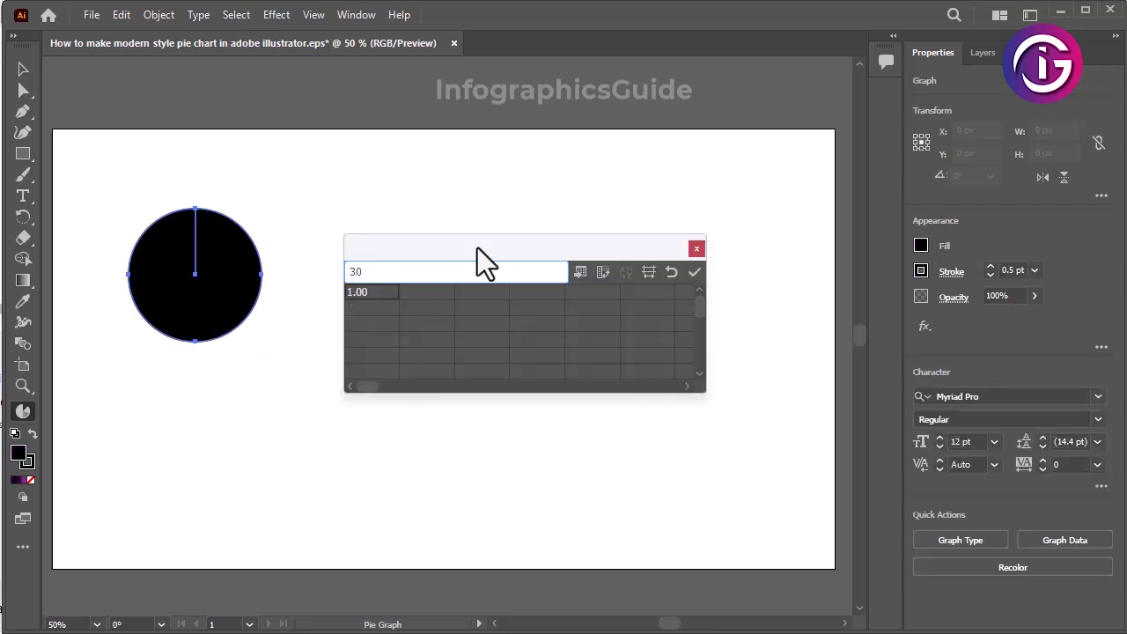
{"action": "key", "text": "Tab"}
{"action": "type", "text": "70"}
{"action": "key", "text": "Tab"}
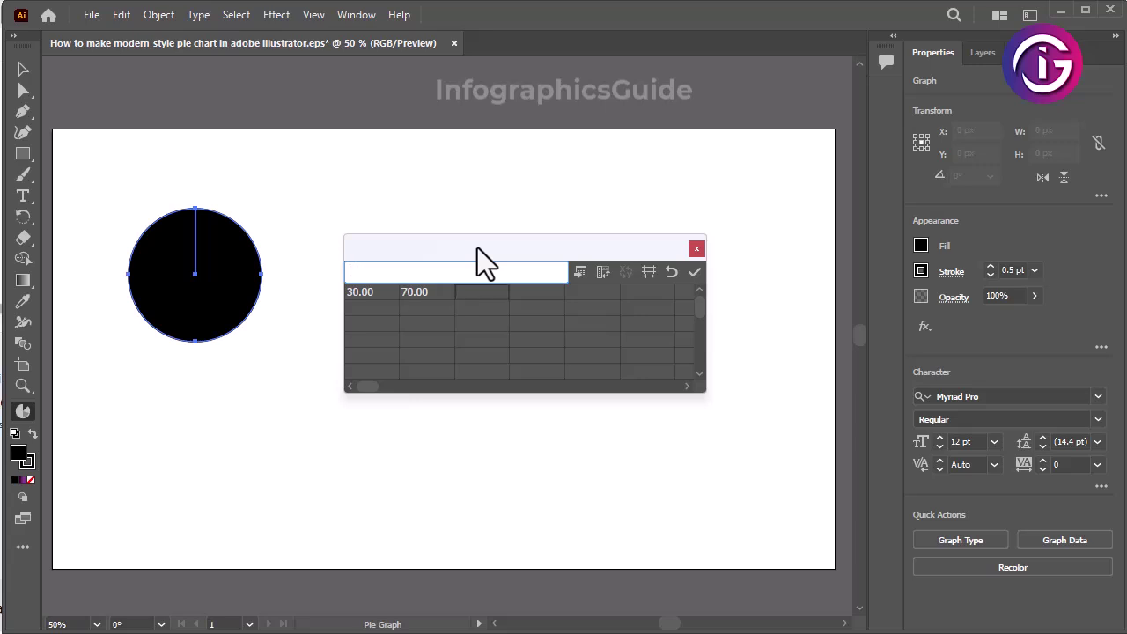
{"action": "left_click", "coordinate": [695, 273]}
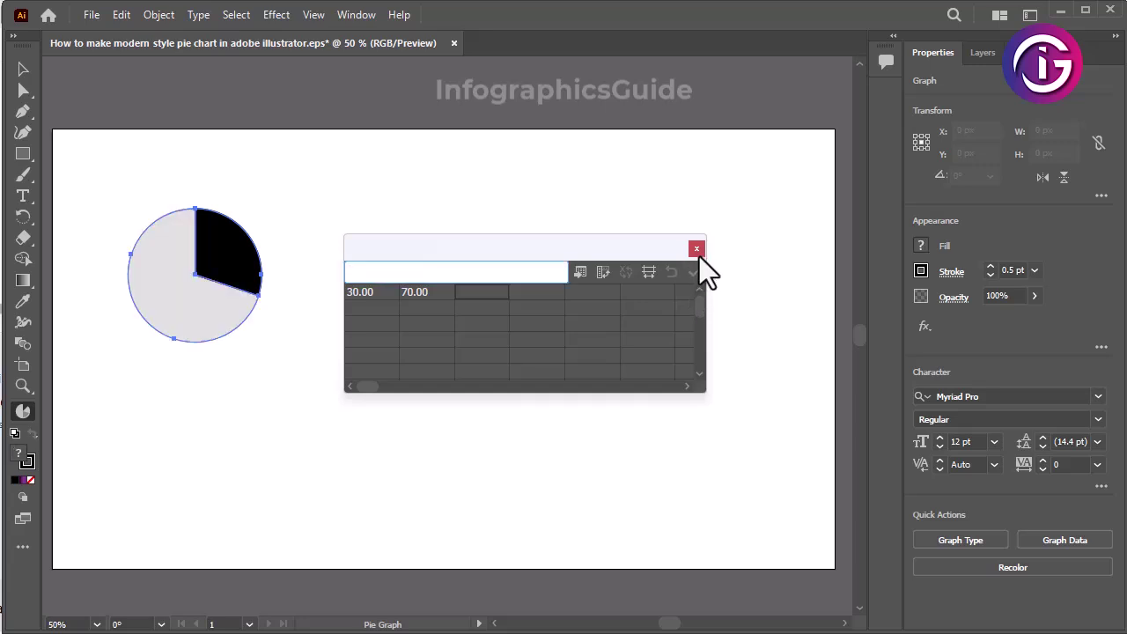
{"action": "left_click", "coordinate": [696, 249]}
{"action": "left_click", "coordinate": [22, 70]}
{"action": "left_click", "coordinate": [478, 214]}
- Duplicate the pie graph in front and place the copy beside the original, in the middle of the row
{"action": "left_click", "coordinate": [242, 268]}
{"action": "left_click", "coordinate": [121, 15]}
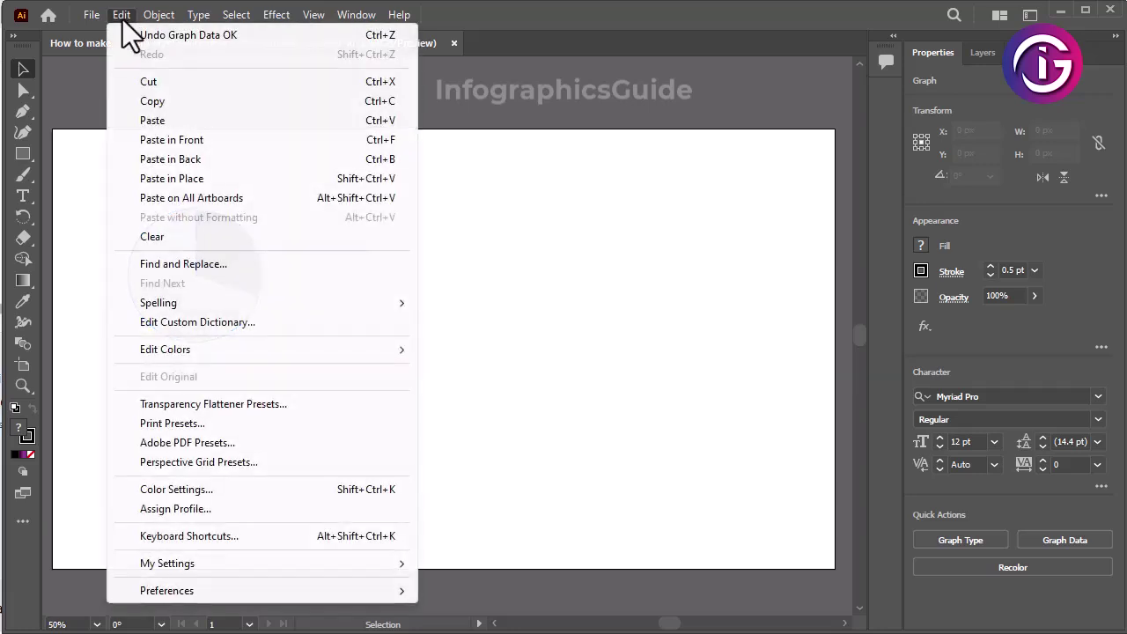
{"action": "left_click", "coordinate": [155, 101]}
{"action": "left_click", "coordinate": [122, 15]}
{"action": "left_click", "coordinate": [165, 139]}
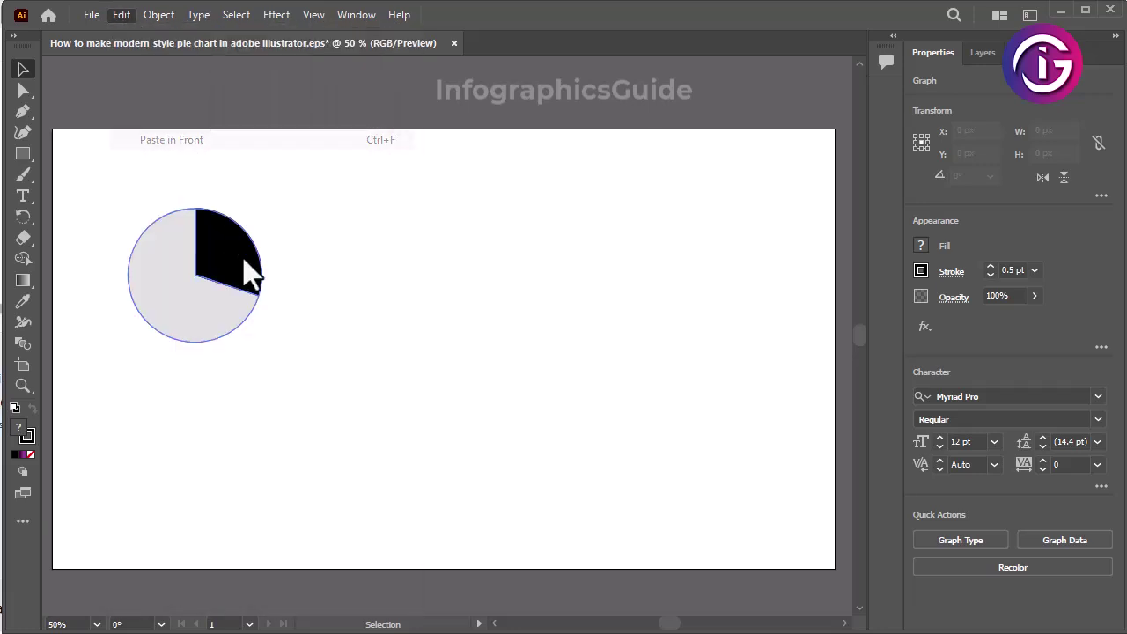
{"action": "left_click_drag", "start_coordinate": [239, 294], "coordinate": [440, 272]}
- Set the middle pie graph's data to 50 and 50
{"action": "right_click", "coordinate": [431, 258]}
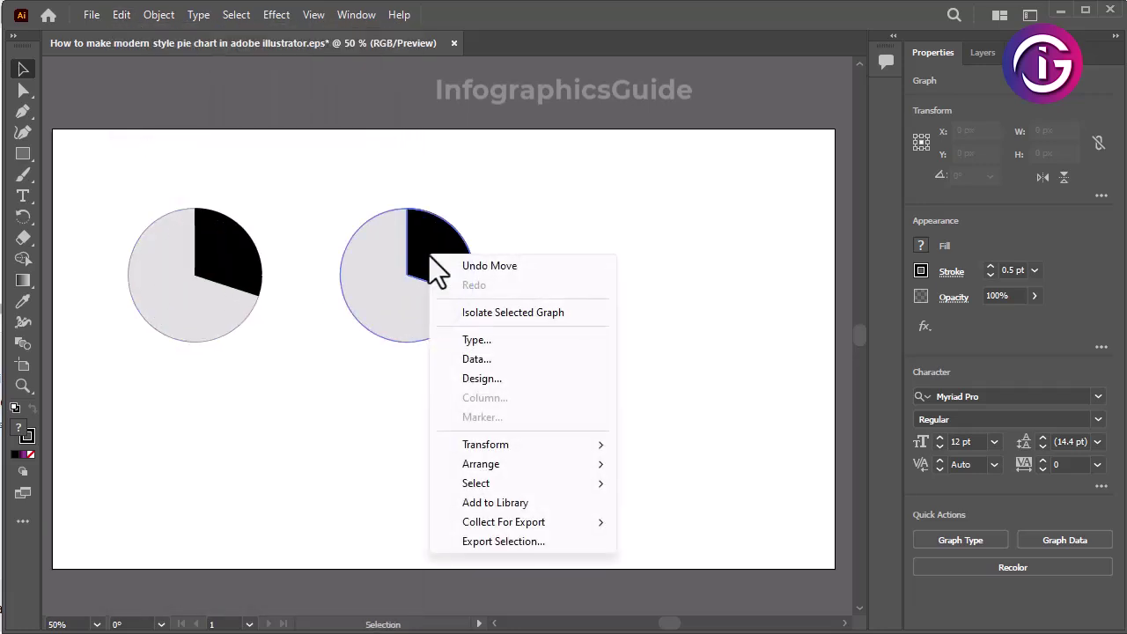
{"action": "left_click", "coordinate": [528, 358]}
{"action": "type", "text": "50"}
{"action": "key", "text": "Tab"}
{"action": "type", "text": "50"}
{"action": "key", "text": "Tab"}
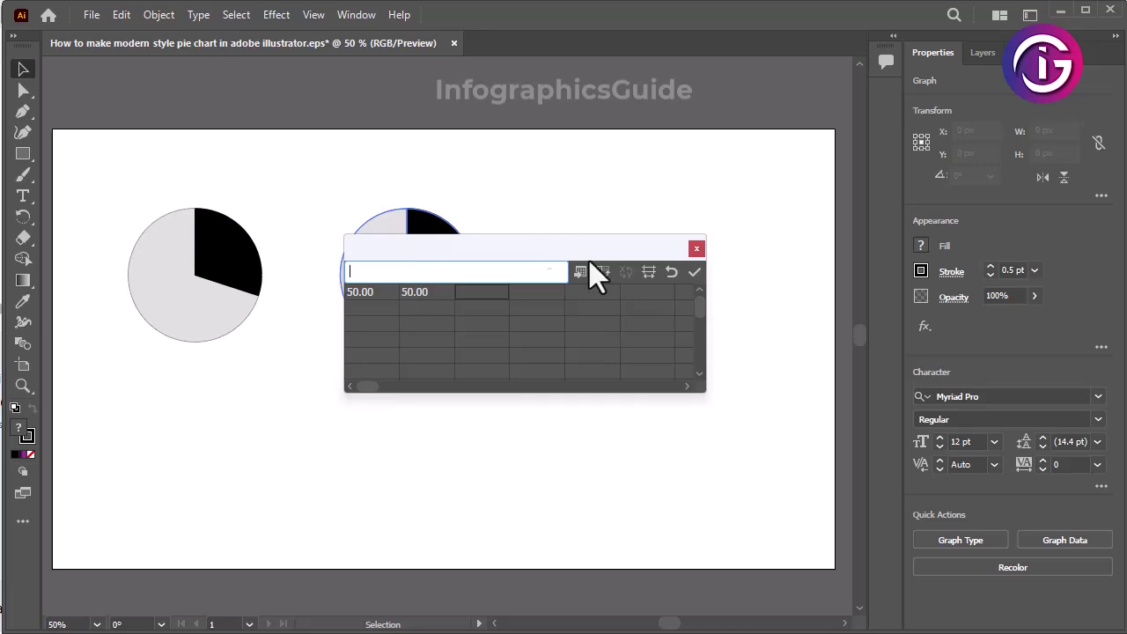
{"action": "left_click", "coordinate": [694, 272]}
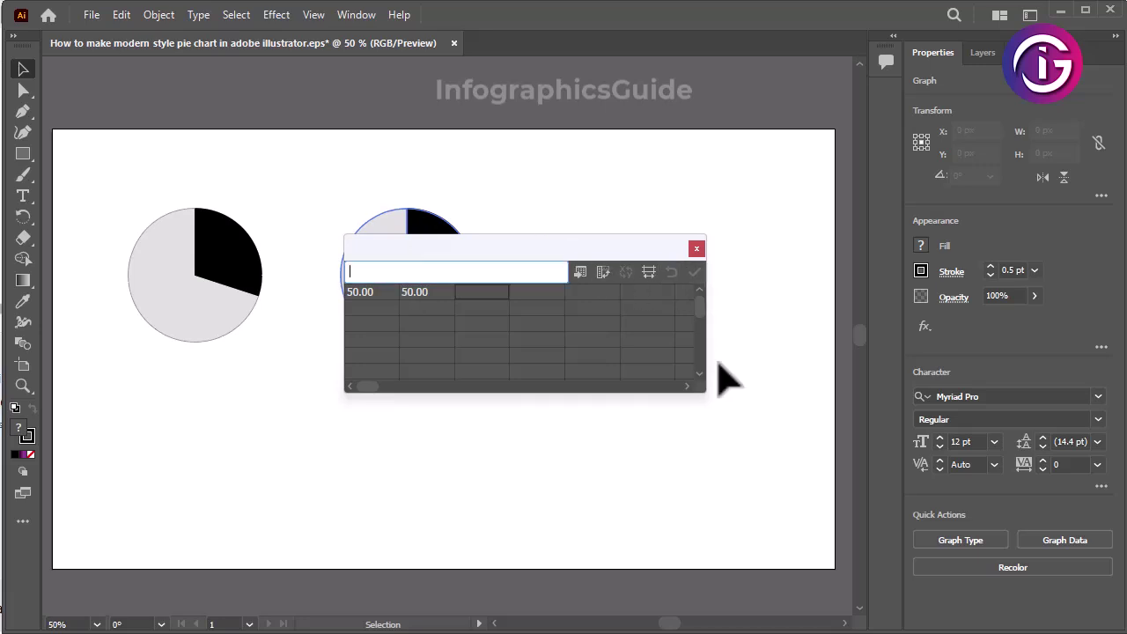
{"action": "left_click", "coordinate": [697, 251]}
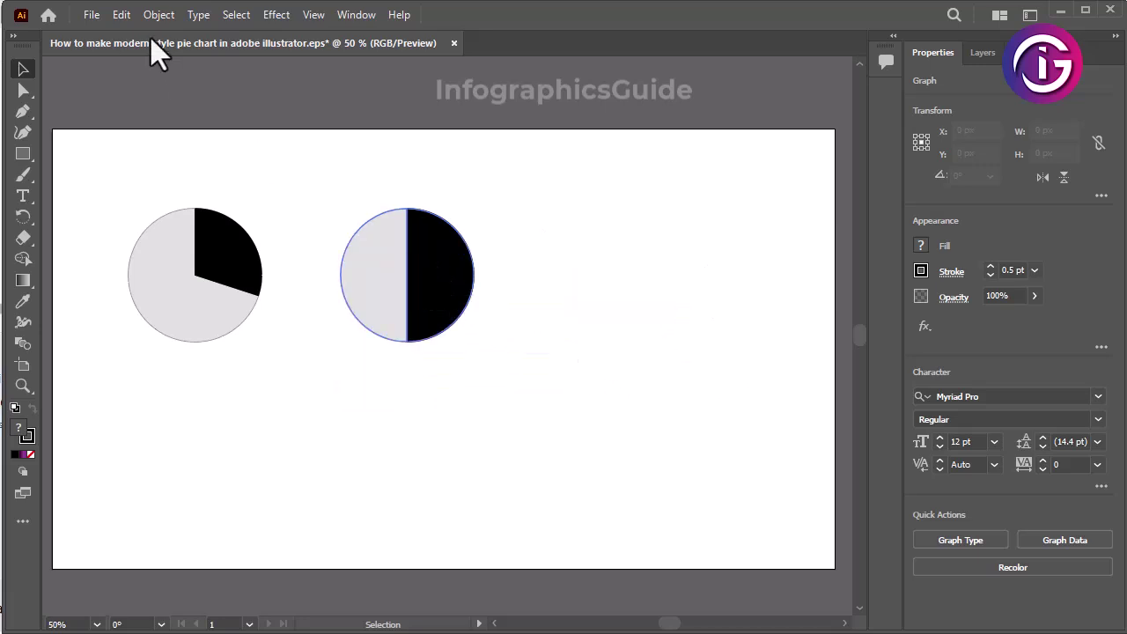
- Duplicate the 50/50 pie graph in front and place the copy to its right as the row's third chart
{"action": "left_click", "coordinate": [121, 15]}
{"action": "left_click", "coordinate": [154, 101]}
{"action": "left_click", "coordinate": [122, 15]}
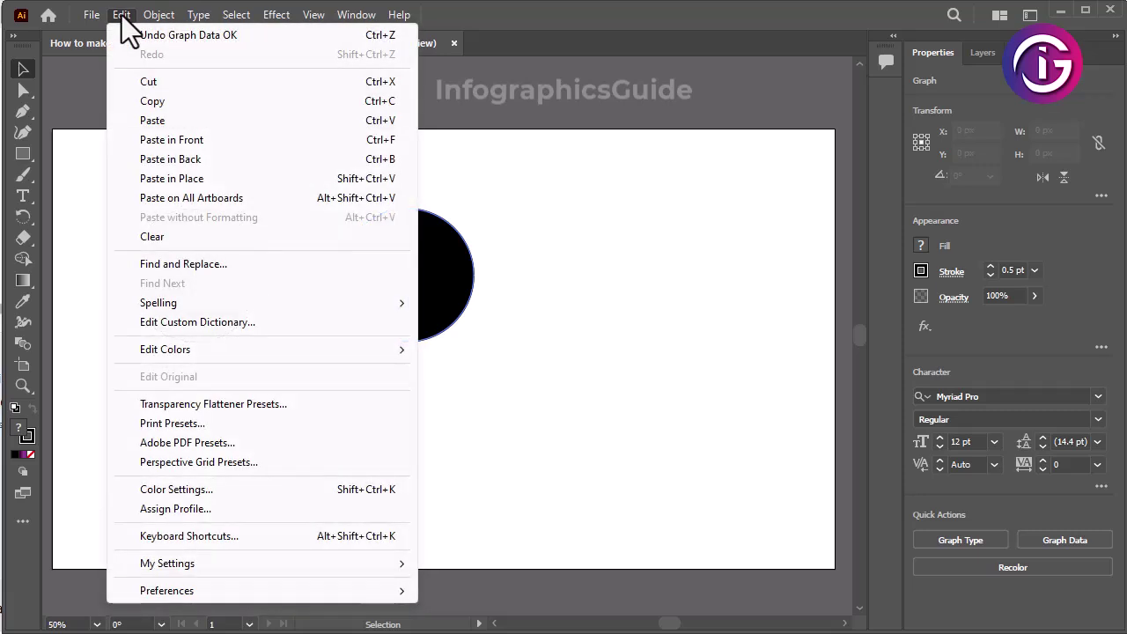
{"action": "left_click", "coordinate": [190, 141]}
{"action": "left_click_drag", "start_coordinate": [445, 278], "coordinate": [655, 278]}
- Set the third pie graph's data to 65 and 35
{"action": "right_click", "coordinate": [656, 271]}
{"action": "left_click", "coordinate": [715, 376]}
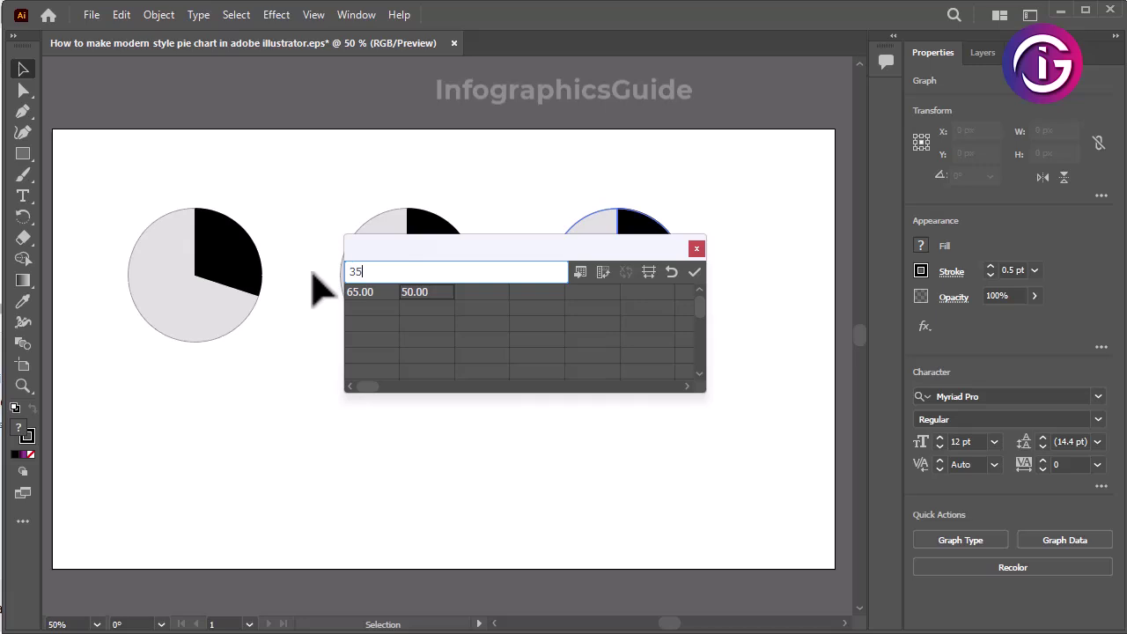
{"action": "left_click", "coordinate": [695, 272]}
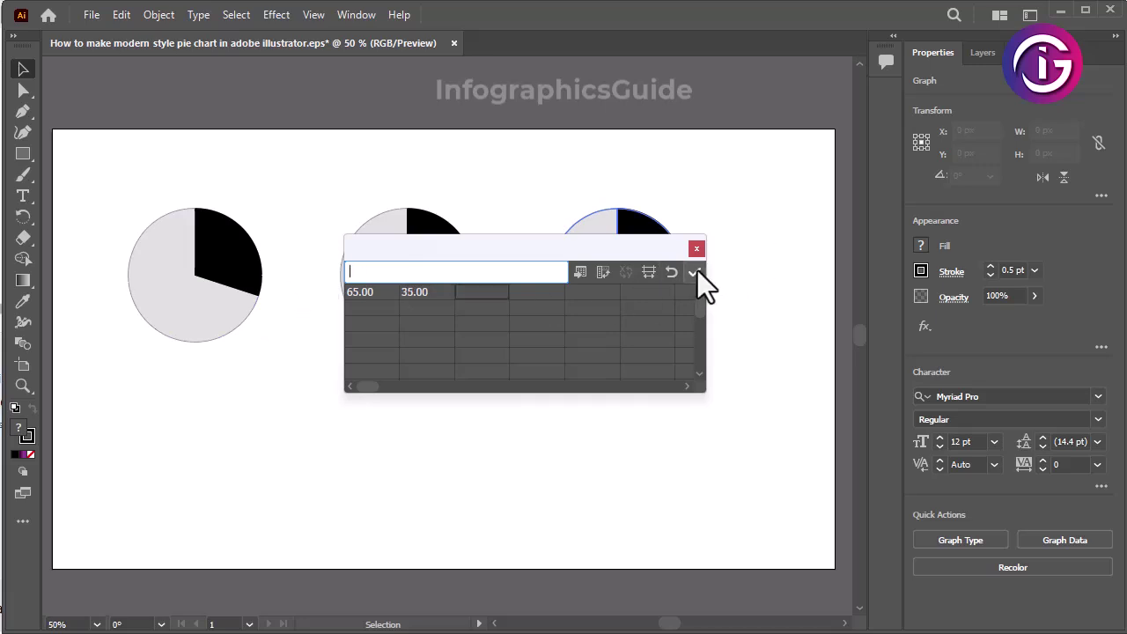
{"action": "left_click", "coordinate": [696, 249]}
{"action": "left_click", "coordinate": [131, 417]}
{"action": "left_click_drag", "start_coordinate": [180, 402], "coordinate": [745, 251]}
{"action": "left_click", "coordinate": [122, 15]}
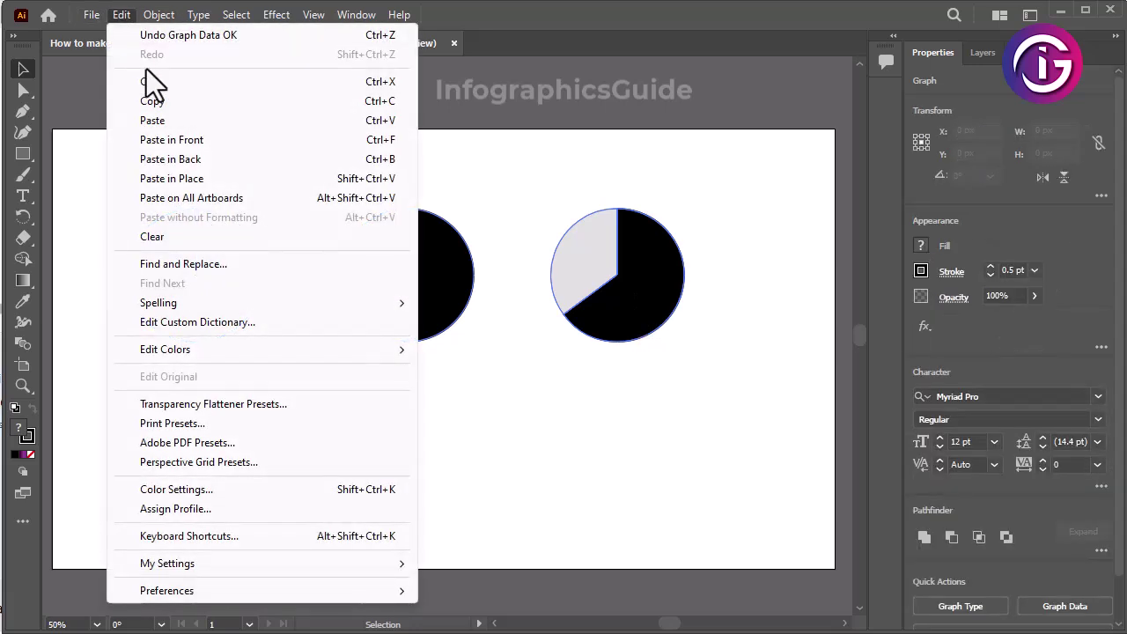
{"action": "left_click", "coordinate": [156, 99]}
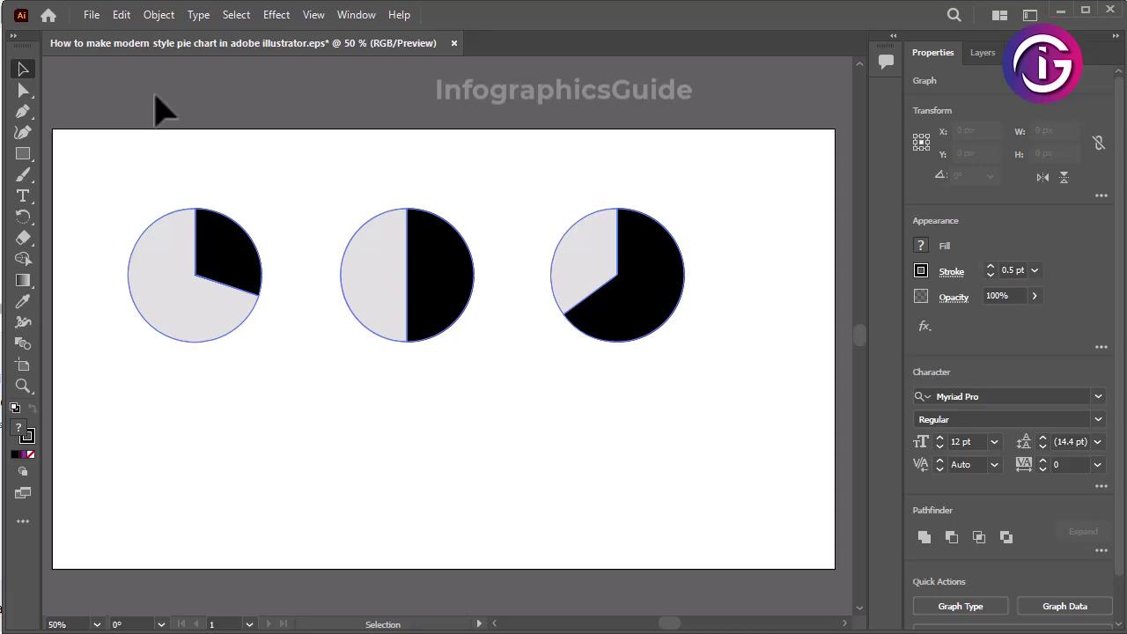
{"action": "left_click", "coordinate": [307, 182]}
- Duplicate all three pie graphs in front and place the copies directly below as a second row
{"action": "left_click_drag", "start_coordinate": [126, 160], "coordinate": [649, 372]}
{"action": "left_click", "coordinate": [122, 15]}
{"action": "left_click", "coordinate": [155, 100]}
{"action": "left_click", "coordinate": [122, 15]}
{"action": "left_click", "coordinate": [200, 140]}
{"action": "left_click_drag", "start_coordinate": [620, 295], "coordinate": [617, 480]}
{"action": "left_click", "coordinate": [730, 415]}
- Set the data of the second row's left pie graph to 40 and 60
{"action": "left_click", "coordinate": [242, 448]}
{"action": "right_click", "coordinate": [243, 449]}
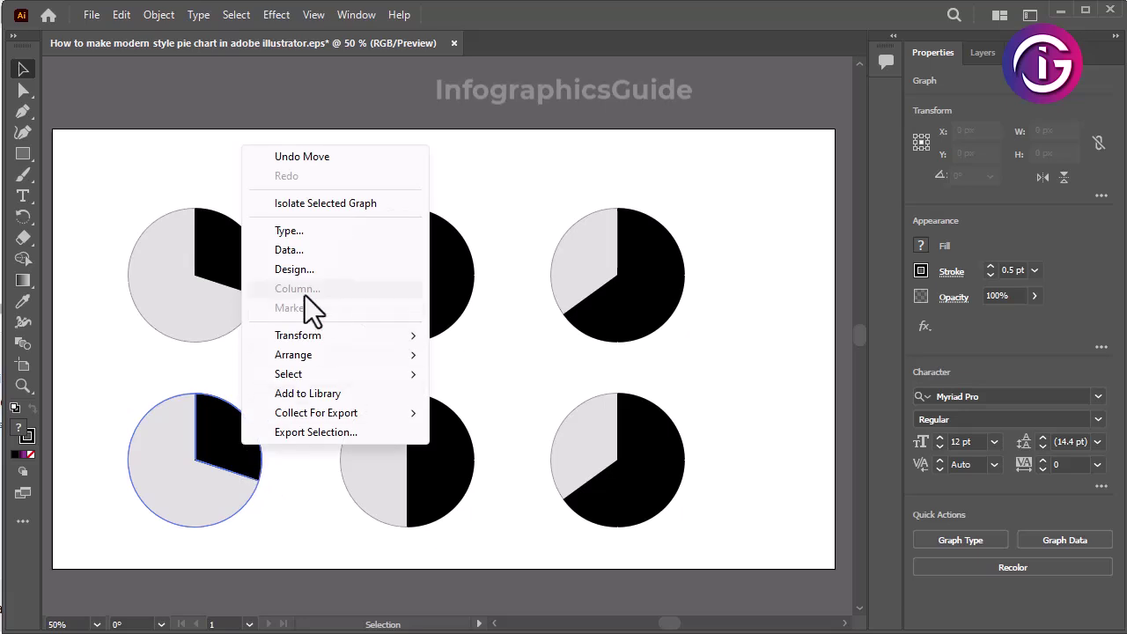
{"action": "left_click", "coordinate": [307, 255]}
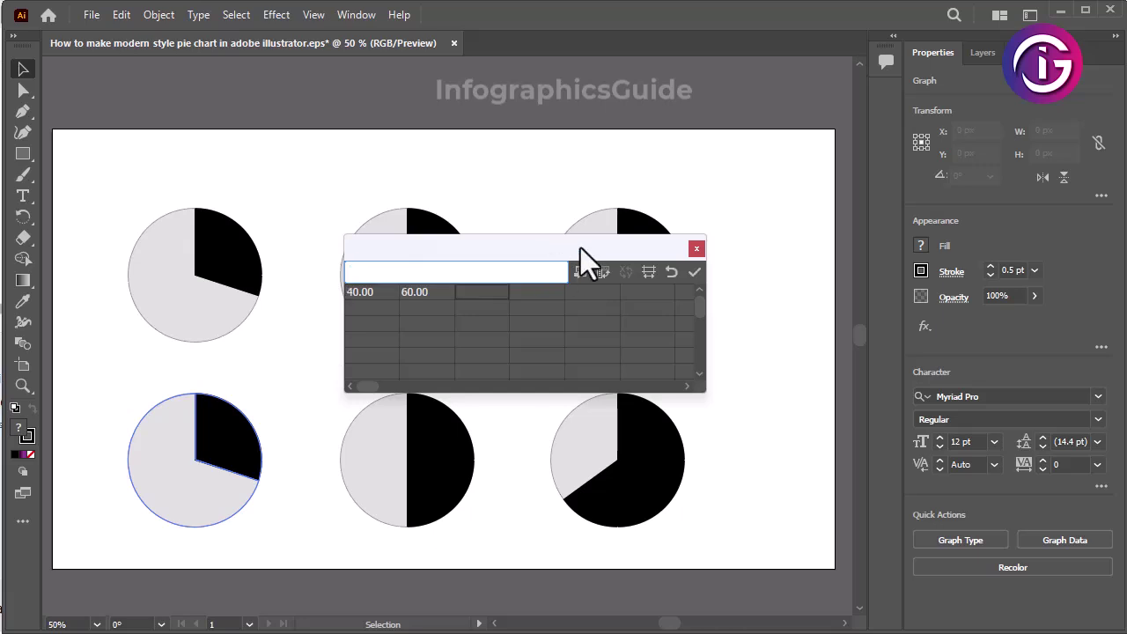
{"action": "left_click", "coordinate": [693, 273]}
{"action": "left_click", "coordinate": [696, 248]}
- Set the data of the second row's middle pie graph to 20 and 80
{"action": "left_click", "coordinate": [448, 473]}
{"action": "right_click", "coordinate": [440, 475]}
{"action": "left_click", "coordinate": [521, 264]}
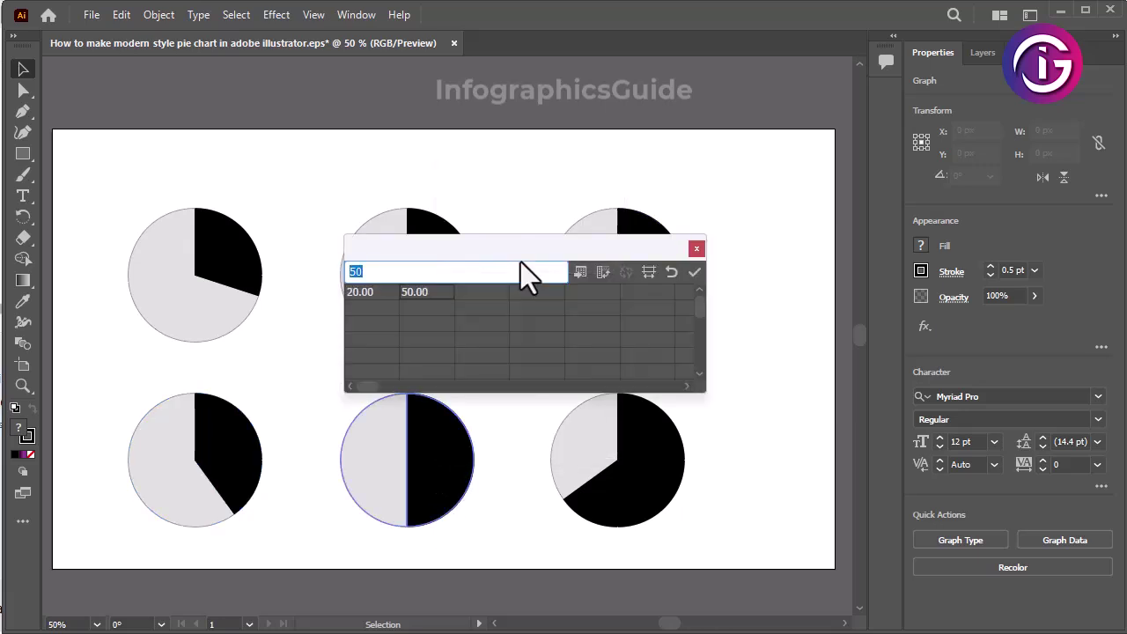
{"action": "type", "text": "80"}
{"action": "key", "text": "Tab"}
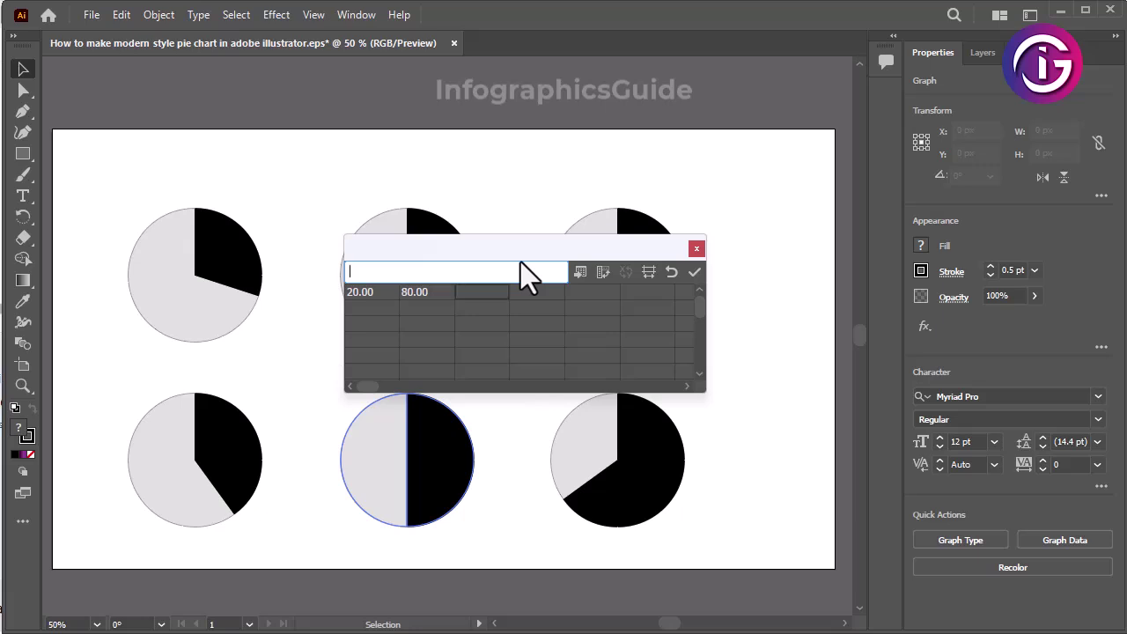
{"action": "left_click", "coordinate": [692, 273]}
{"action": "left_click", "coordinate": [697, 248]}
- Set the data of the second row's right pie graph to 80 and 20
{"action": "left_click", "coordinate": [633, 459]}
{"action": "right_click", "coordinate": [633, 460]}
{"action": "left_click", "coordinate": [689, 266]}
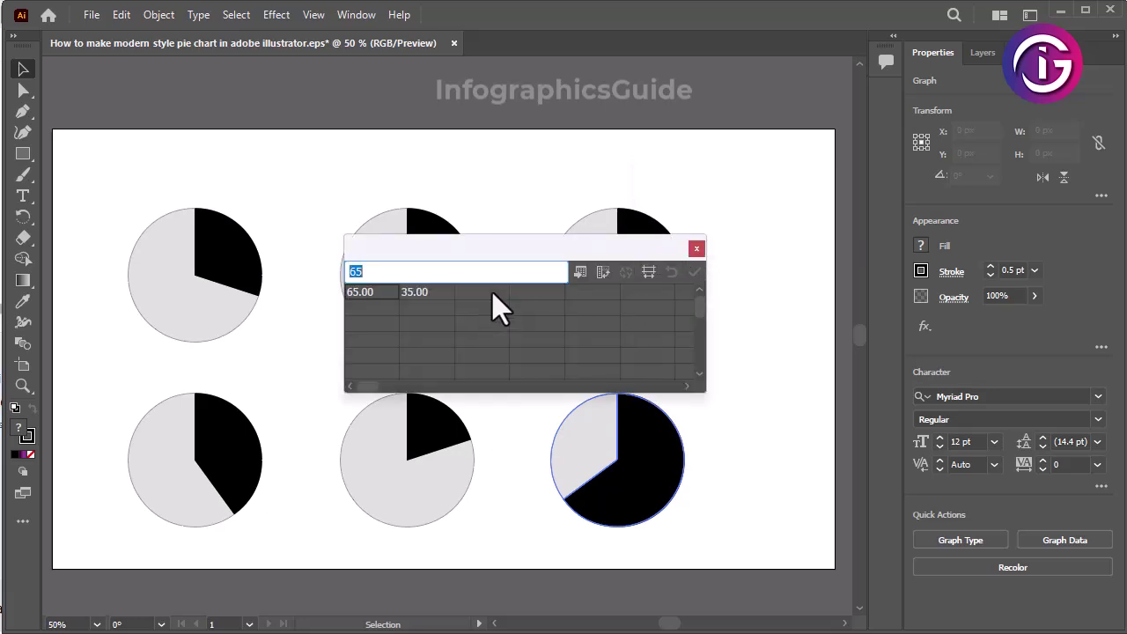
{"action": "type", "text": "20"}
{"action": "key", "text": "BackSpace"}
{"action": "key", "text": "BackSpace"}
{"action": "type", "text": "35"}
{"action": "key", "text": "ctrl+a"}
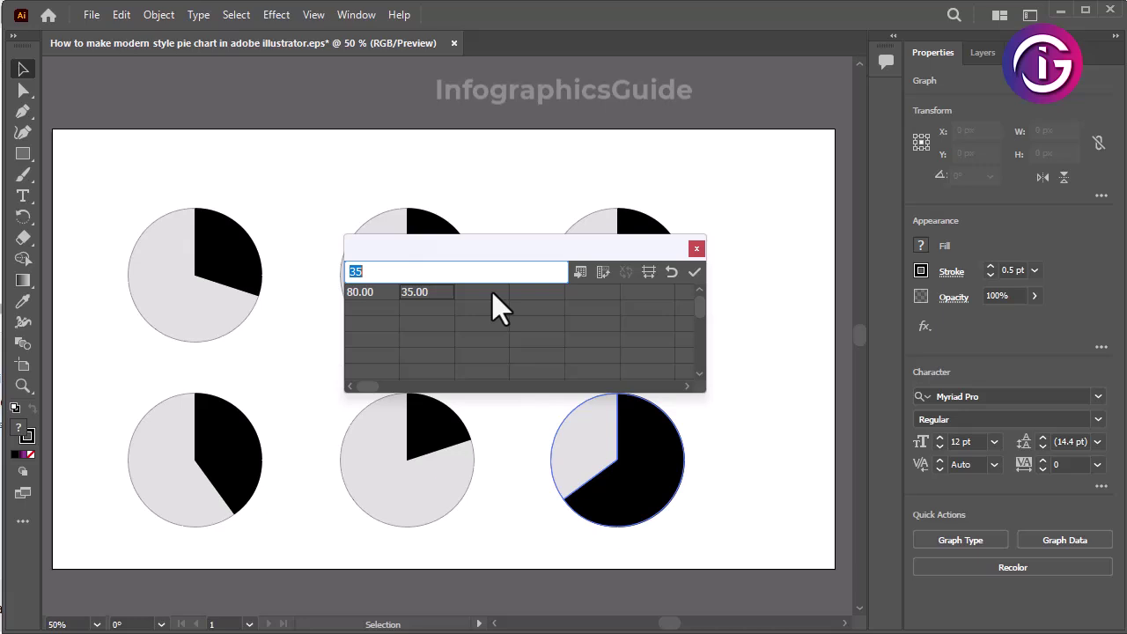
{"action": "left_click", "coordinate": [493, 292]}
{"action": "left_click", "coordinate": [695, 273]}
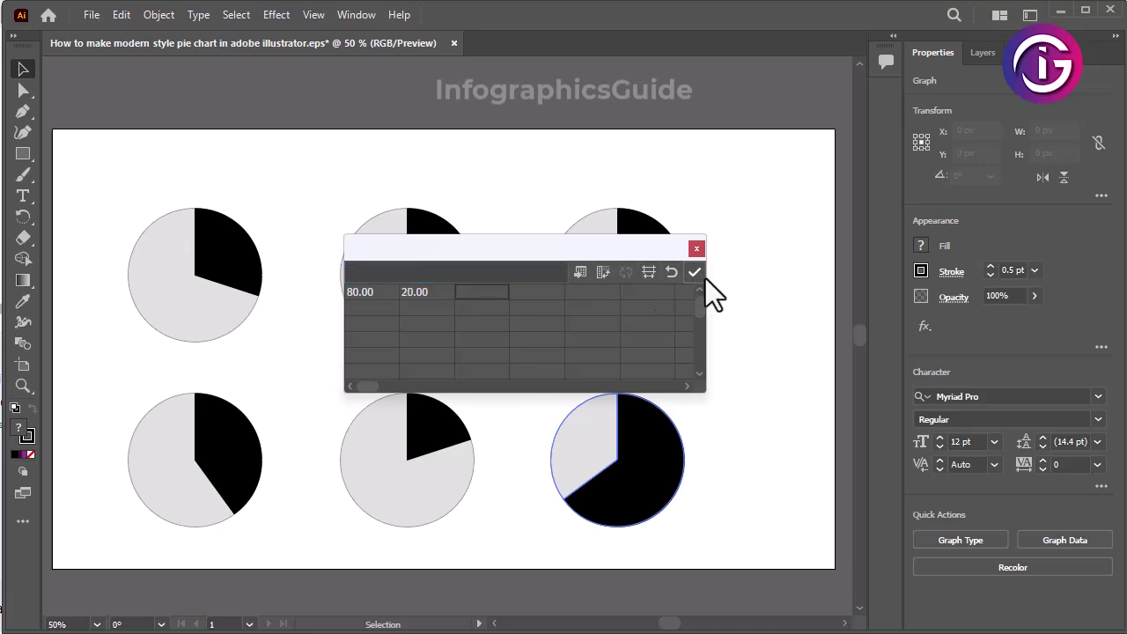
{"action": "left_click", "coordinate": [697, 250]}
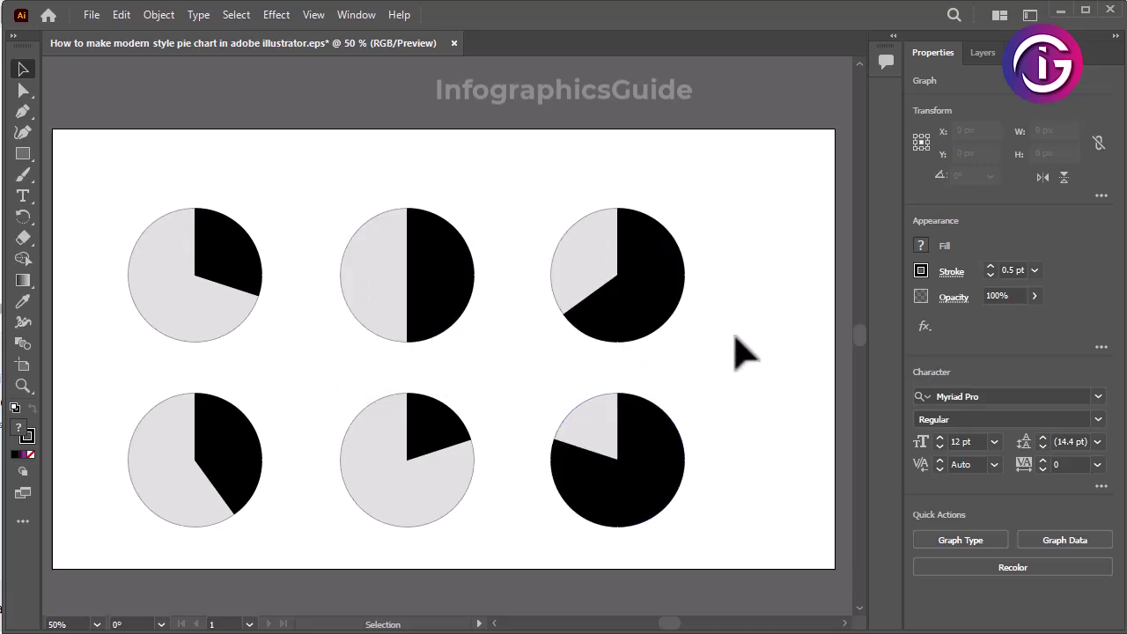
{"action": "left_click", "coordinate": [737, 347]}
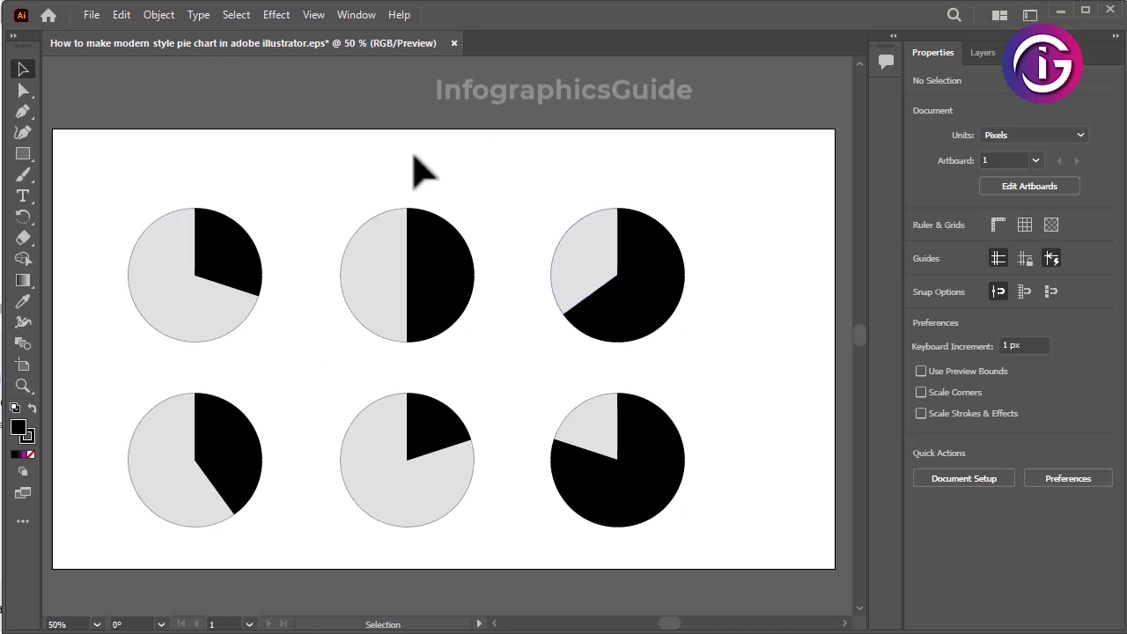
{"action": "left_click", "coordinate": [23, 89]}
{"action": "left_click", "coordinate": [194, 264]}
{"action": "left_click", "coordinate": [81, 139]}
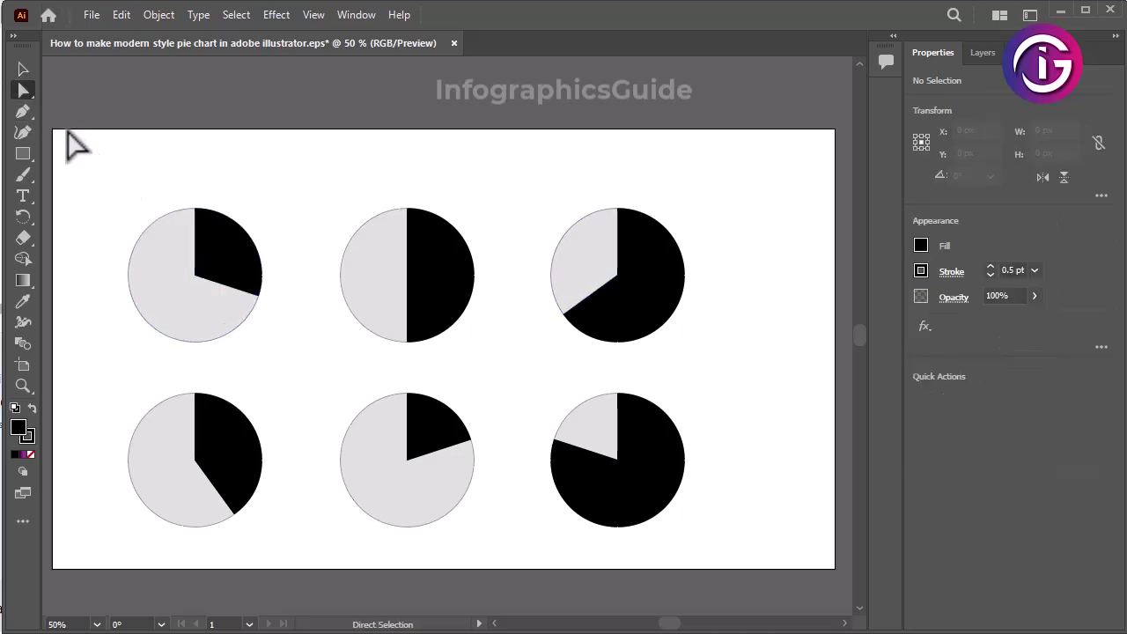
- Remove the fill from all six pie graphs, keeping only their outlines
{"action": "left_click", "coordinate": [23, 68]}
{"action": "left_click_drag", "start_coordinate": [124, 191], "coordinate": [711, 530]}
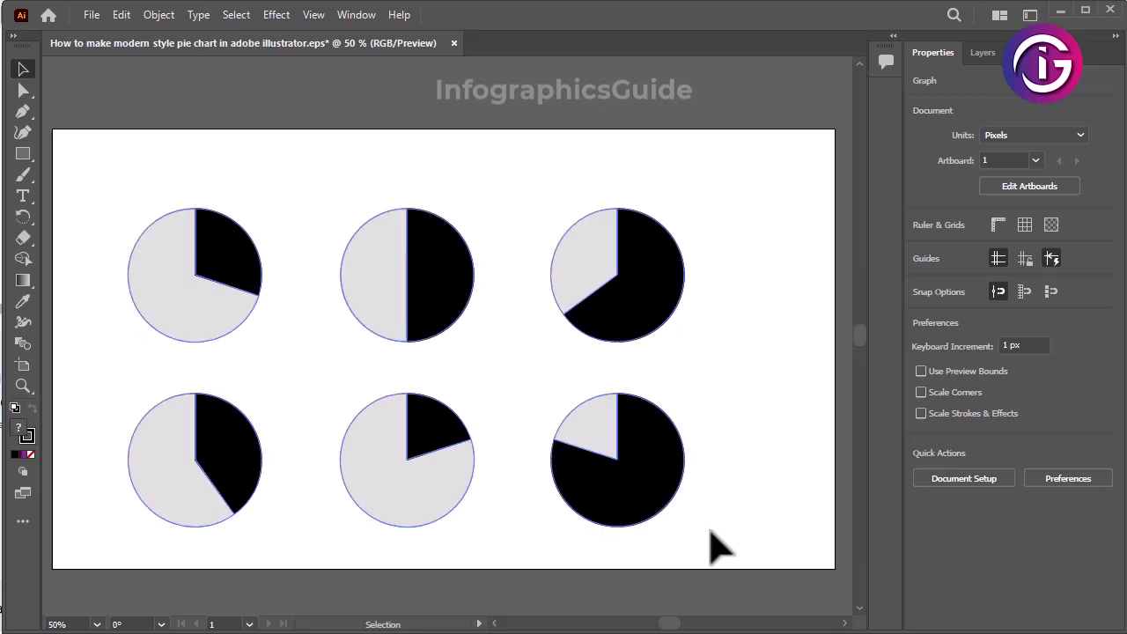
{"action": "left_click", "coordinate": [31, 455]}
{"action": "left_click", "coordinate": [98, 130]}
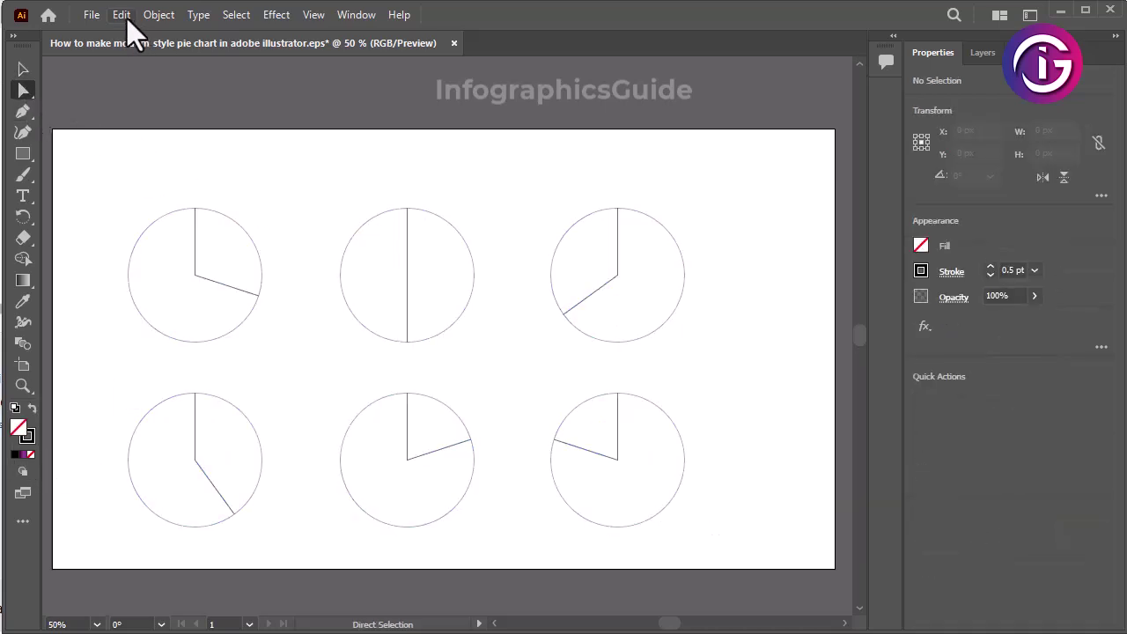
- Select the centre anchor points of all six pie graphs and cut them to remove the dividing lines
{"action": "left_click_drag", "start_coordinate": [210, 261], "coordinate": [181, 284]}
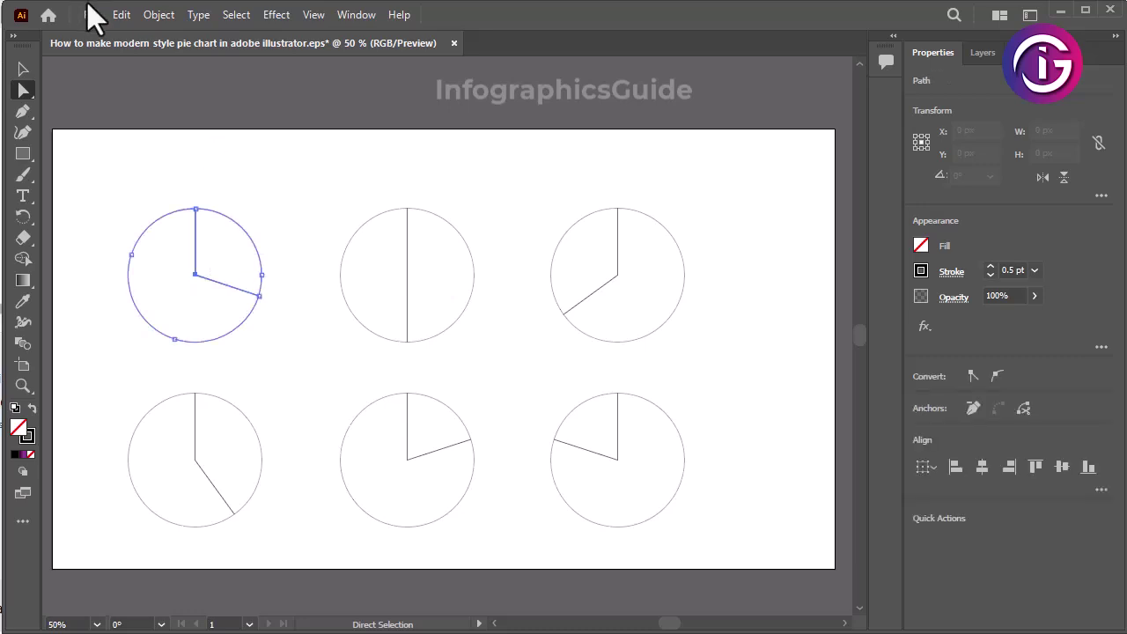
{"action": "left_click_drag", "start_coordinate": [421, 273], "coordinate": [395, 293]}
{"action": "left_click_drag", "start_coordinate": [641, 268], "coordinate": [616, 284]}
{"action": "left_click_drag", "start_coordinate": [640, 443], "coordinate": [619, 460]}
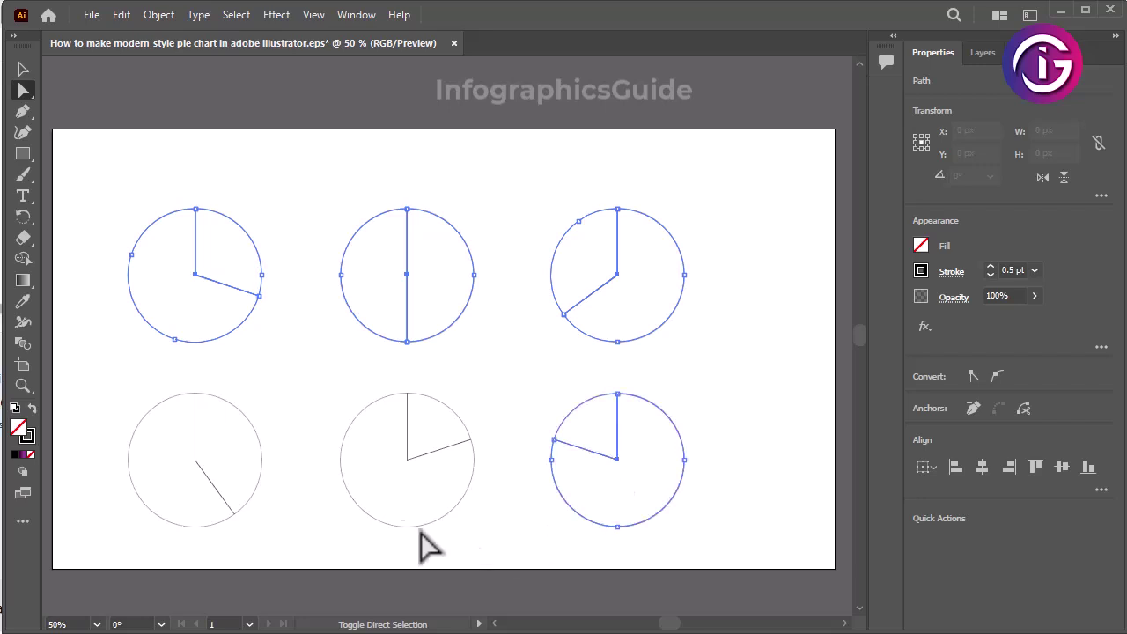
{"action": "left_click_drag", "start_coordinate": [423, 496], "coordinate": [398, 453]}
{"action": "left_click_drag", "start_coordinate": [176, 448], "coordinate": [224, 482]}
{"action": "left_click", "coordinate": [122, 15]}
{"action": "left_click", "coordinate": [148, 81]}
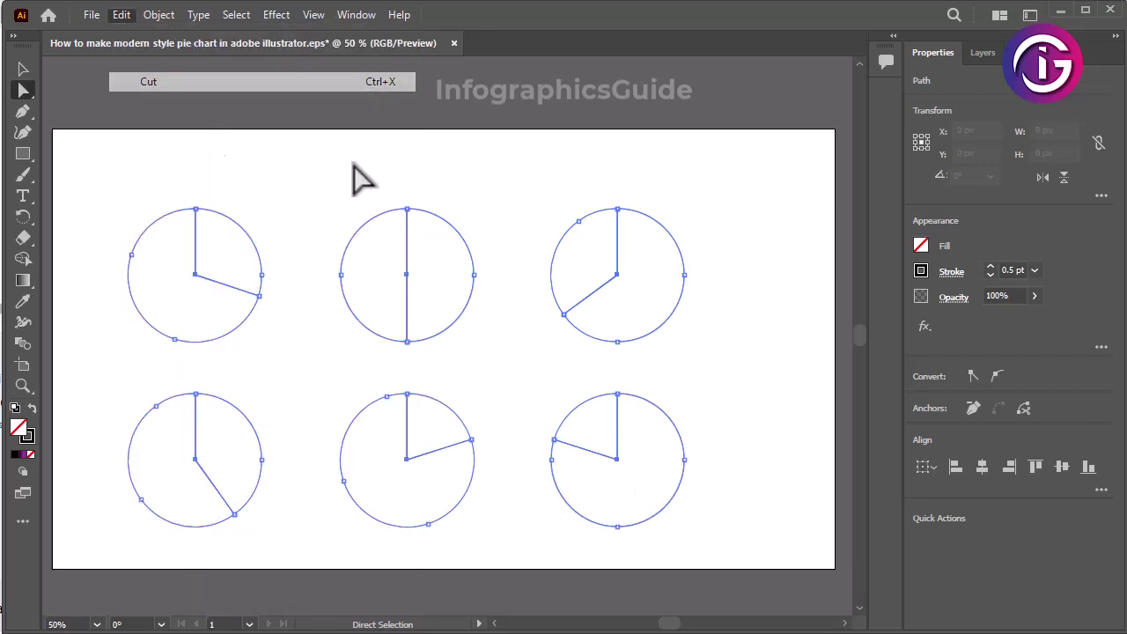
- Ungroup all six graph outlines together to turn them into ordinary shape groups
{"action": "left_click", "coordinate": [22, 70]}
{"action": "left_click", "coordinate": [260, 264]}
{"action": "left_click_drag", "start_coordinate": [158, 171], "coordinate": [627, 500]}
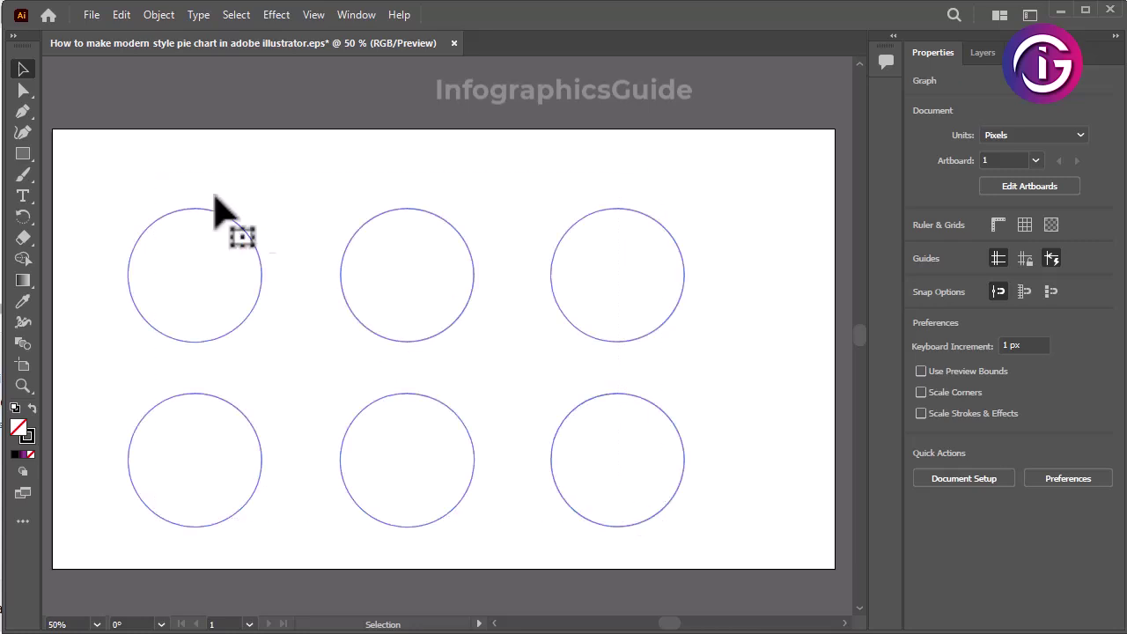
{"action": "left_click", "coordinate": [158, 15]}
{"action": "left_click", "coordinate": [239, 115]}
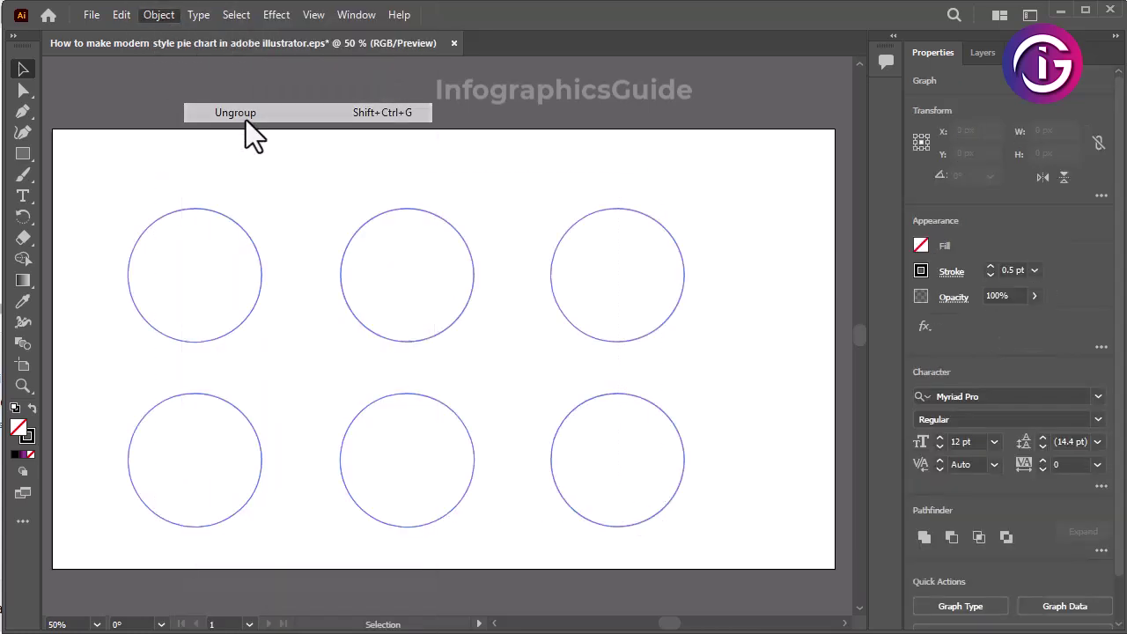
{"action": "left_click", "coordinate": [650, 349]}
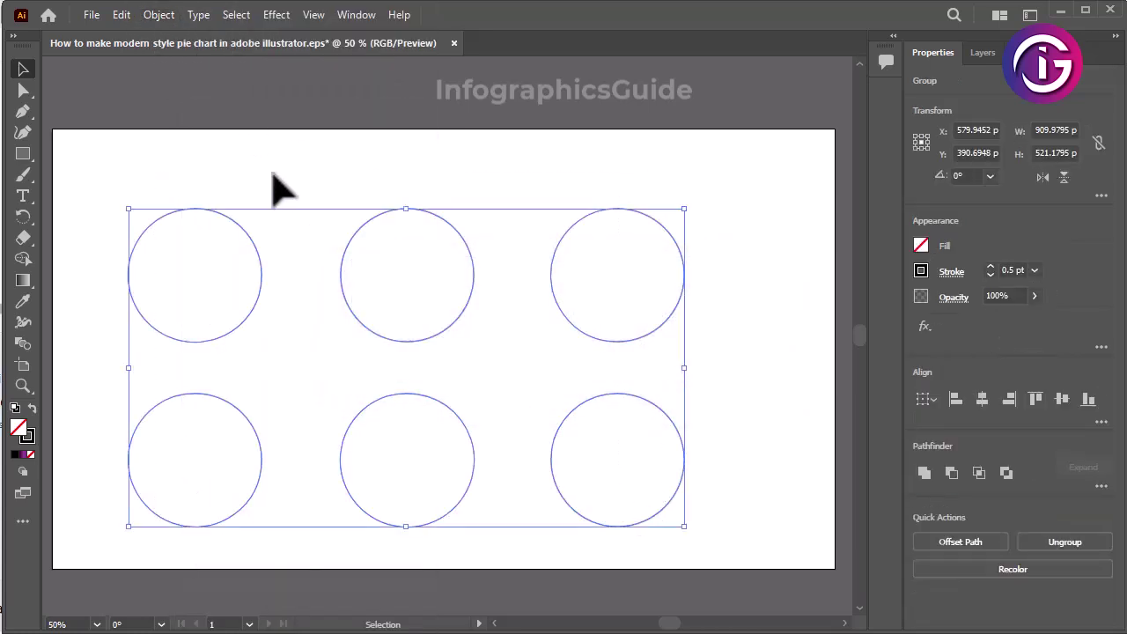
- Ungroup each of the three circles in the upper row individually
{"action": "left_click", "coordinate": [264, 212]}
{"action": "left_click", "coordinate": [242, 230]}
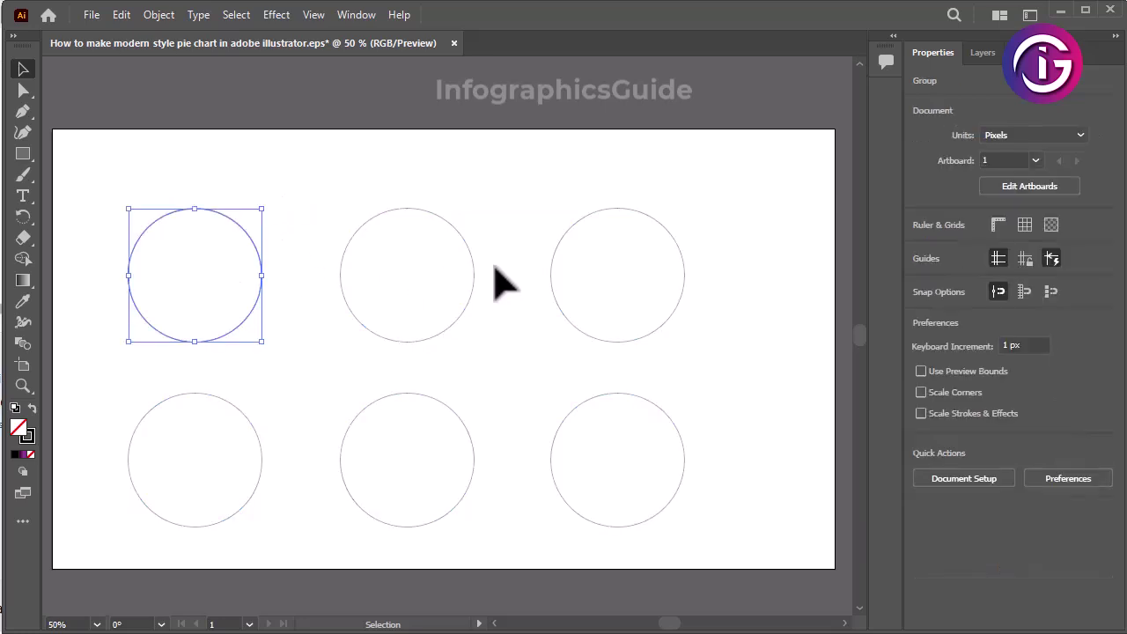
{"action": "right_click", "coordinate": [165, 227]}
{"action": "left_click", "coordinate": [220, 378]}
{"action": "left_click", "coordinate": [472, 264]}
{"action": "right_click", "coordinate": [465, 244]}
{"action": "left_click", "coordinate": [536, 394]}
{"action": "left_click", "coordinate": [760, 211]}
{"action": "left_click", "coordinate": [626, 282]}
{"action": "right_click", "coordinate": [622, 268]}
{"action": "left_click", "coordinate": [697, 426]}
- Ungroup each of the three circles in the lower row individually
{"action": "left_click", "coordinate": [649, 466]}
{"action": "right_click", "coordinate": [651, 454]}
{"action": "left_click", "coordinate": [705, 286]}
{"action": "left_click_drag", "start_coordinate": [490, 370], "coordinate": [439, 431]}
{"action": "right_click", "coordinate": [441, 431]}
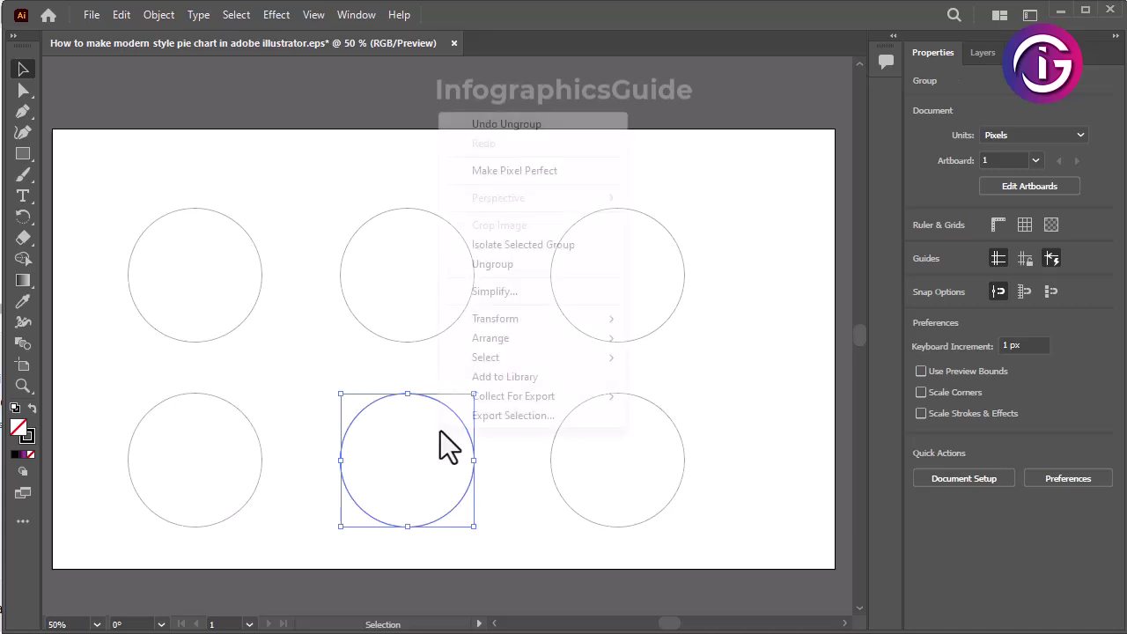
{"action": "left_click", "coordinate": [515, 266]}
{"action": "left_click_drag", "start_coordinate": [265, 387], "coordinate": [199, 466]}
{"action": "right_click", "coordinate": [227, 430]}
{"action": "left_click", "coordinate": [324, 264]}
{"action": "left_click", "coordinate": [290, 383]}
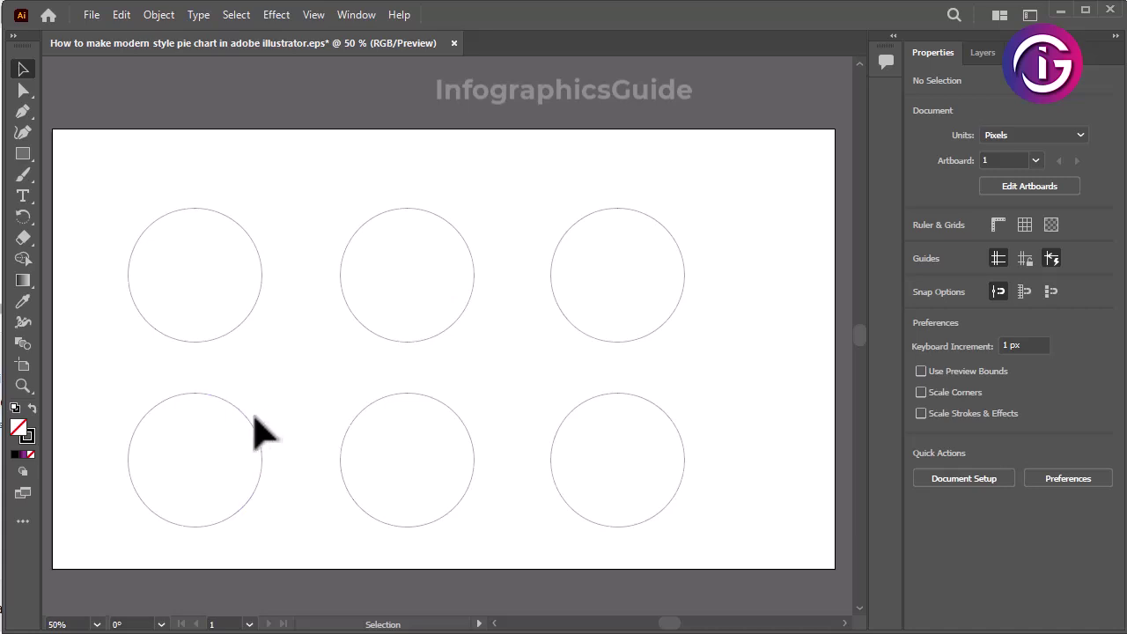
- Select the value arc running clockwise from the top of each of the six circles and set their stroke weight to 42 pt
{"action": "left_click", "coordinate": [254, 424]}
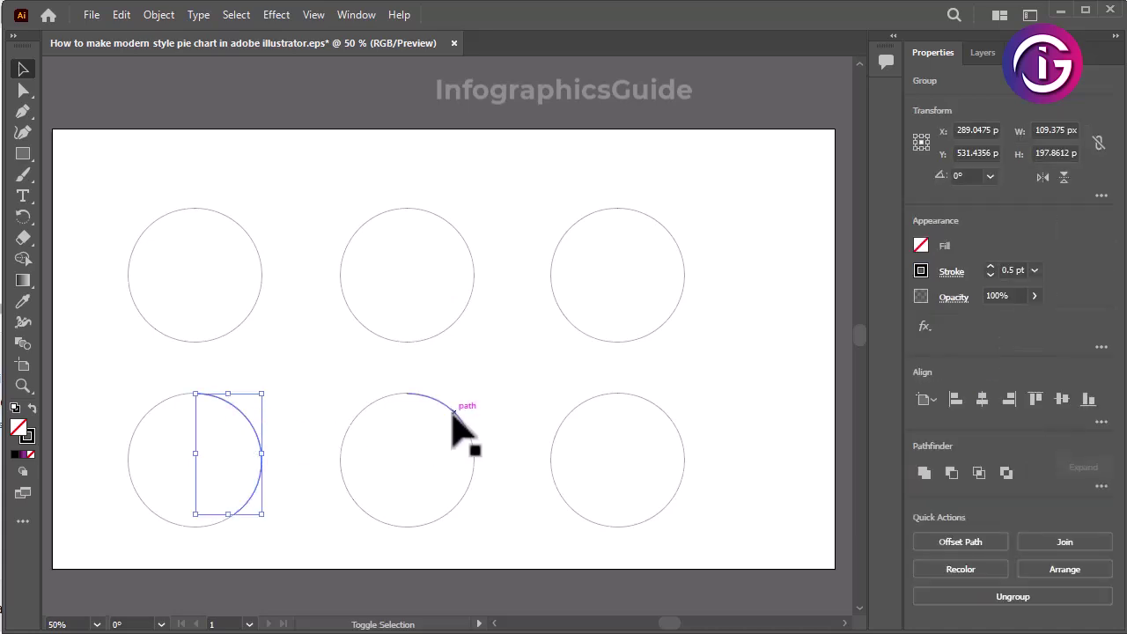
{"action": "left_click", "coordinate": [455, 415], "text": "shift"}
{"action": "left_click", "coordinate": [652, 402], "text": "shift"}
{"action": "left_click", "coordinate": [683, 298], "text": "shift"}
{"action": "left_click", "coordinate": [465, 246], "text": "shift"}
{"action": "left_click", "coordinate": [261, 280], "text": "shift"}
{"action": "left_click", "coordinate": [990, 267]}
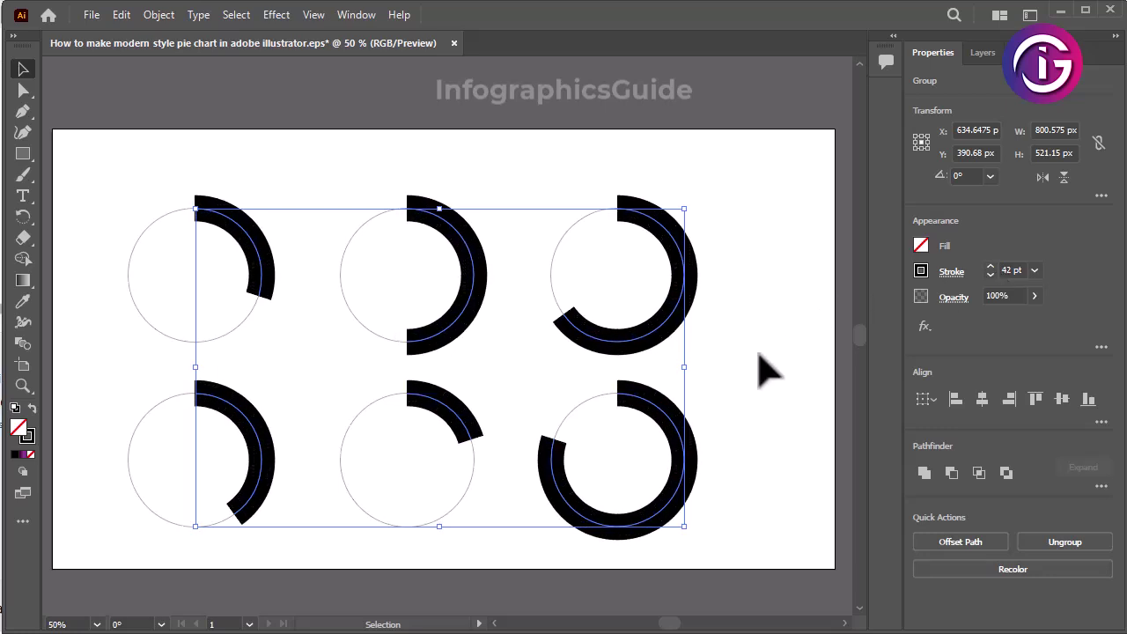
{"action": "left_click", "coordinate": [759, 355]}
- Select the remaining thin arc of all six circles and set their stroke weight to 20 pt
{"action": "left_click_drag", "start_coordinate": [546, 224], "coordinate": [580, 252]}
{"action": "left_click_drag", "start_coordinate": [327, 235], "coordinate": [388, 290]}
{"action": "left_click_drag", "start_coordinate": [108, 299], "coordinate": [176, 330]}
{"action": "left_click_drag", "start_coordinate": [121, 421], "coordinate": [163, 451]}
{"action": "left_click_drag", "start_coordinate": [319, 428], "coordinate": [407, 454]}
{"action": "left_click_drag", "start_coordinate": [567, 377], "coordinate": [603, 444]}
{"action": "left_click", "coordinate": [991, 267]}
{"action": "left_click", "coordinate": [991, 266]}
{"action": "left_click", "coordinate": [991, 267]}
{"action": "left_click", "coordinate": [991, 267]}
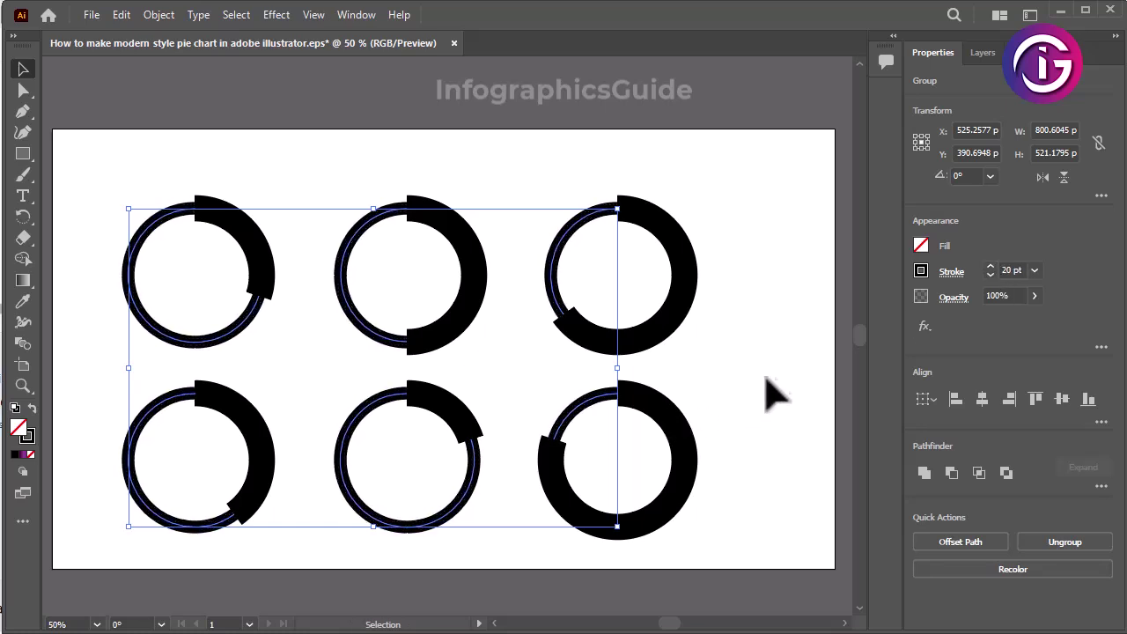
{"action": "left_click", "coordinate": [700, 352]}
- Select the thick value arcs of all six circles and increase their stroke weight to 53 pt
{"action": "left_click", "coordinate": [250, 242]}
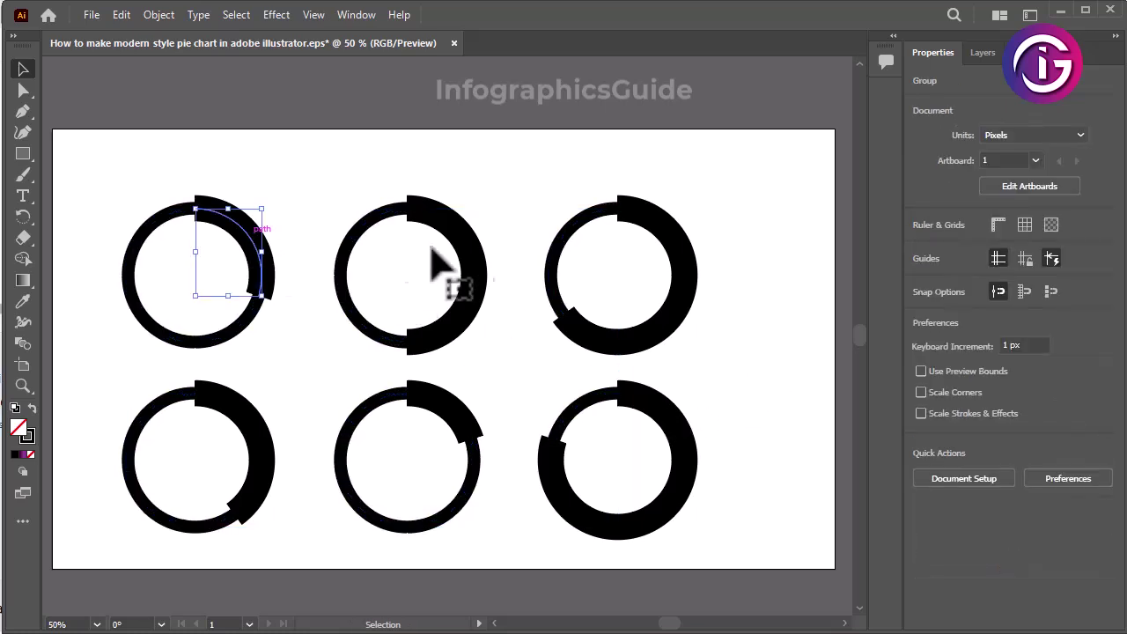
{"action": "left_click", "coordinate": [473, 250], "text": "shift"}
{"action": "left_click", "coordinate": [687, 310], "text": "shift"}
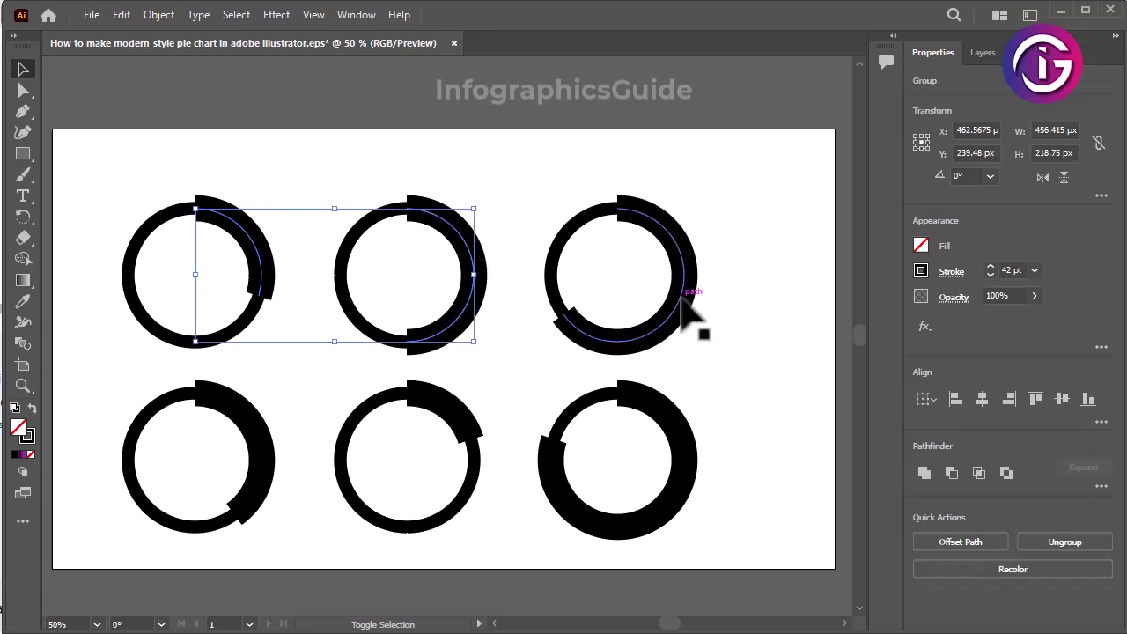
{"action": "left_click", "coordinate": [688, 310], "text": "shift"}
{"action": "left_click", "coordinate": [685, 445], "text": "shift"}
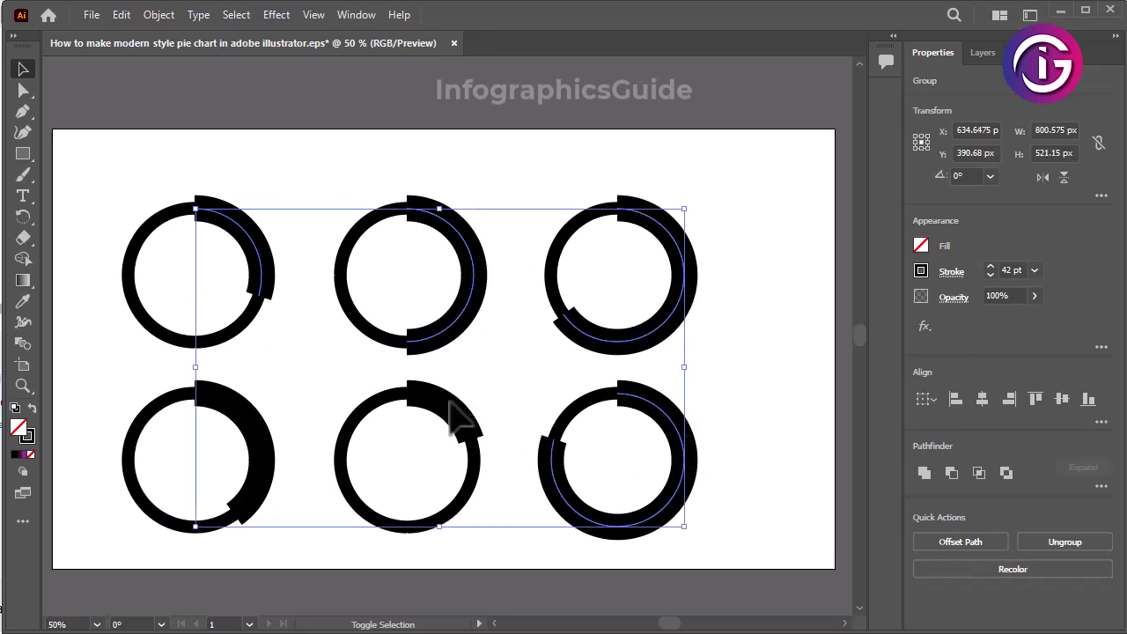
{"action": "left_click", "coordinate": [444, 403], "text": "shift"}
{"action": "left_click", "coordinate": [990, 267]}
{"action": "left_click", "coordinate": [990, 267]}
{"action": "left_click", "coordinate": [991, 267]}
{"action": "left_click", "coordinate": [991, 267]}
{"action": "left_click", "coordinate": [991, 266]}
{"action": "left_click", "coordinate": [990, 267]}
{"action": "left_click", "coordinate": [762, 381]}
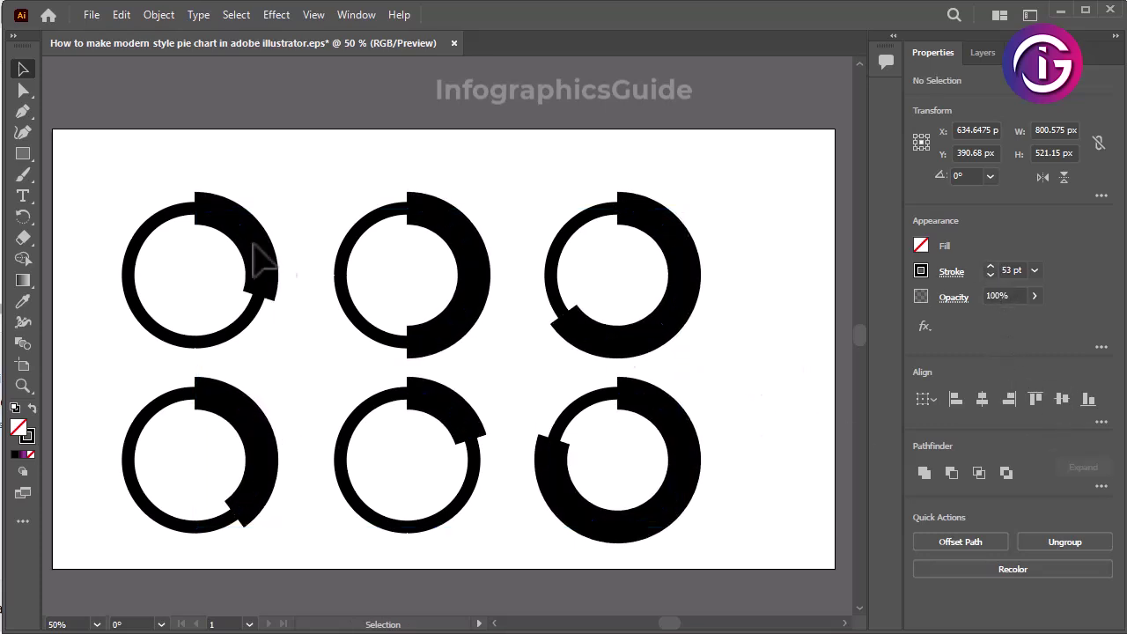
- Give the upper-left chart's thick arc the red gradient swatch as its stroke, with no fill and a weight of 80 pt
{"action": "left_click", "coordinate": [267, 275]}
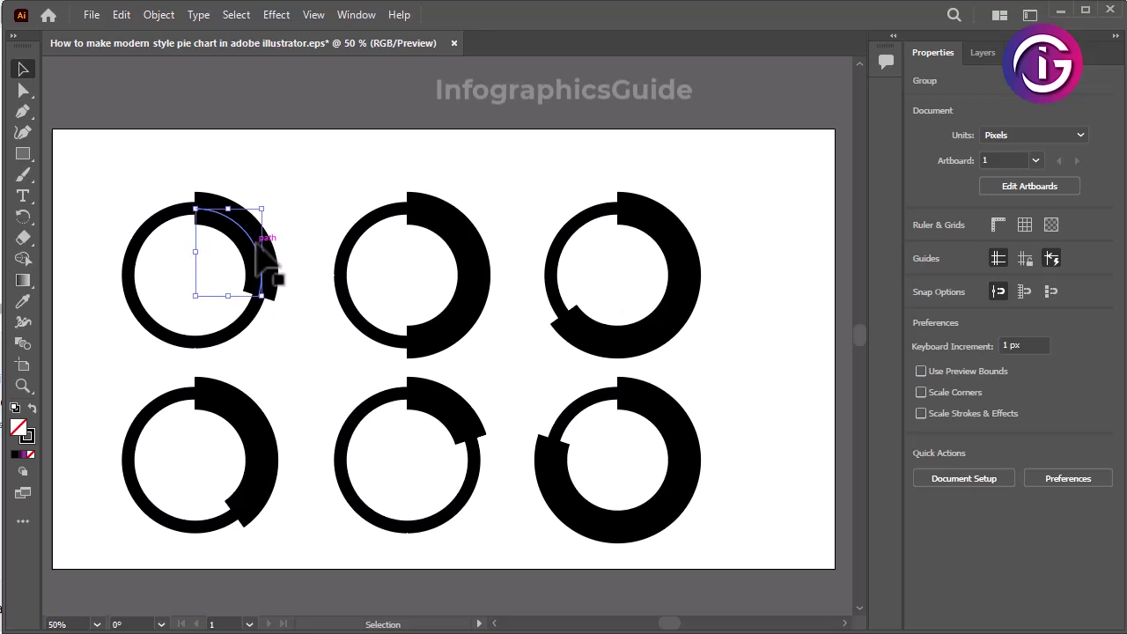
{"action": "left_click", "coordinate": [476, 326], "text": "shift"}
{"action": "left_click_drag", "start_coordinate": [328, 205], "coordinate": [516, 176]}
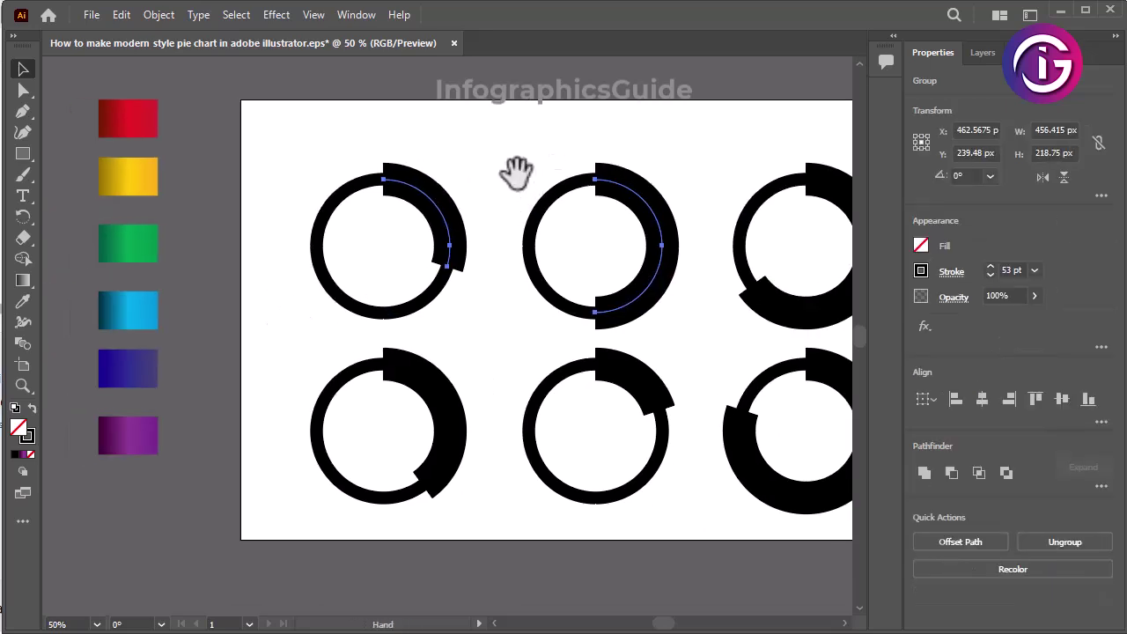
{"action": "left_click", "coordinate": [443, 231]}
{"action": "left_click", "coordinate": [449, 220]}
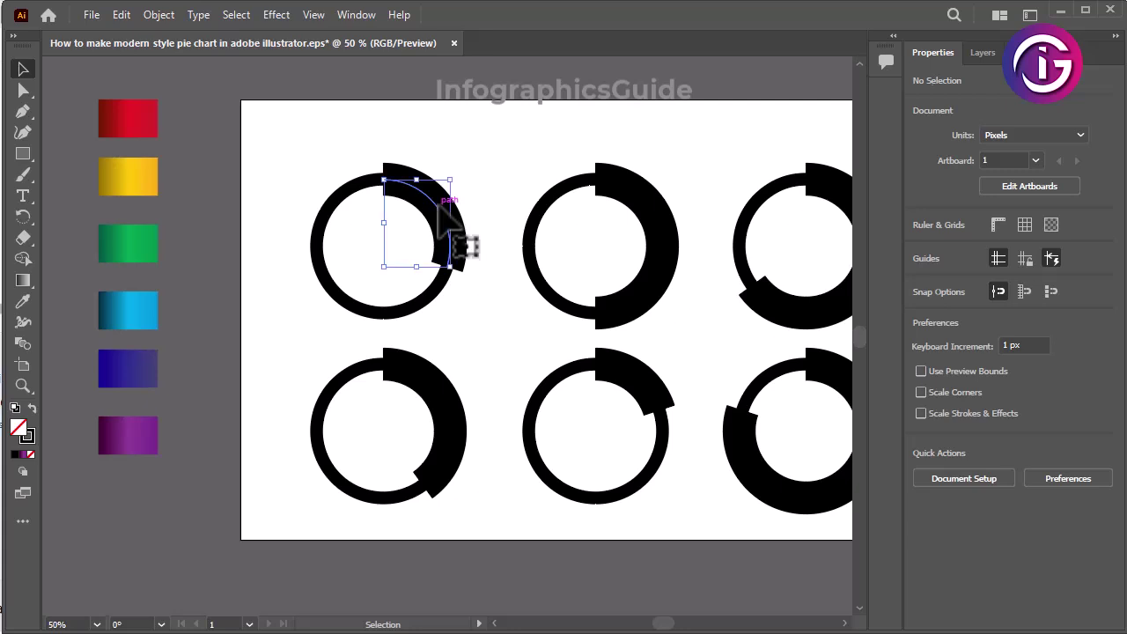
{"action": "key", "text": "i"}
{"action": "left_click", "coordinate": [141, 119]}
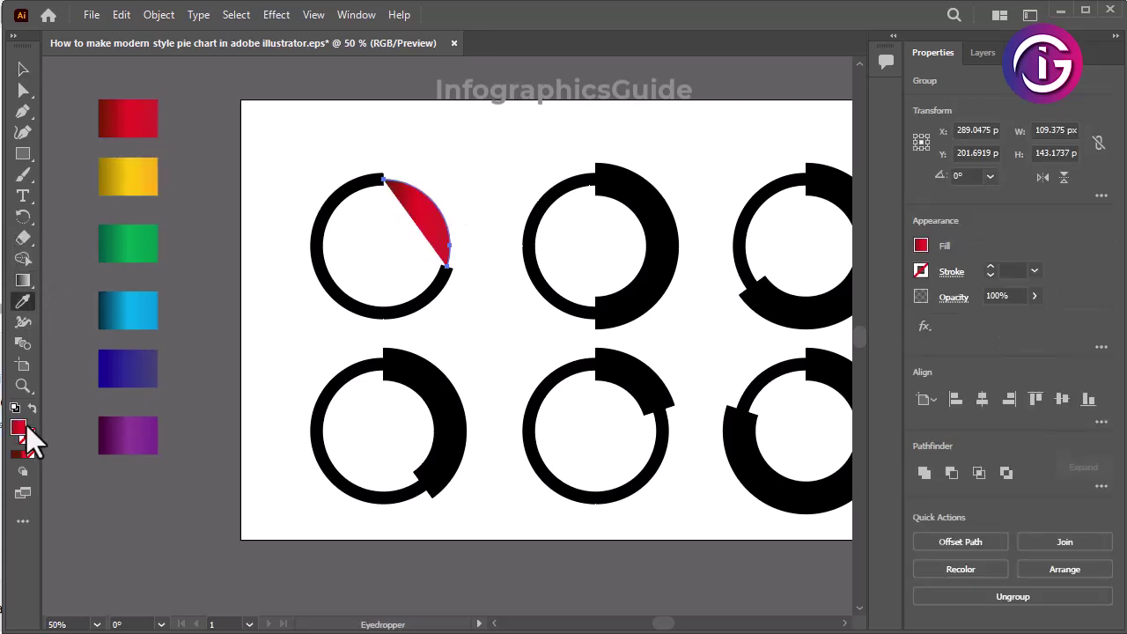
{"action": "left_click", "coordinate": [32, 409]}
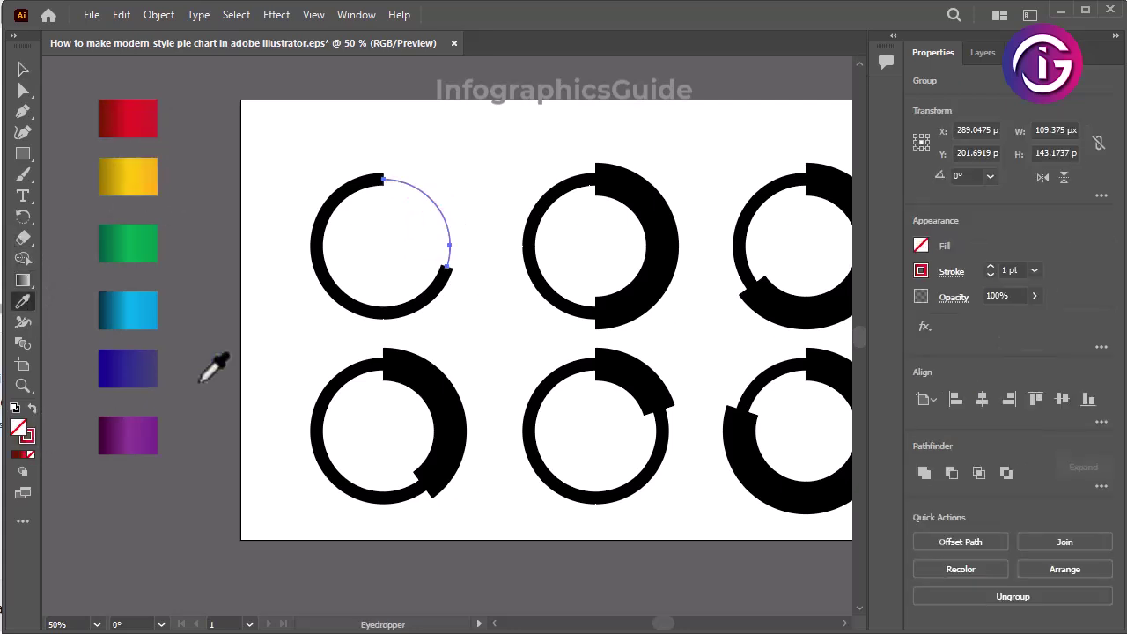
{"action": "left_click", "coordinate": [1034, 271]}
{"action": "left_click", "coordinate": [1044, 597]}
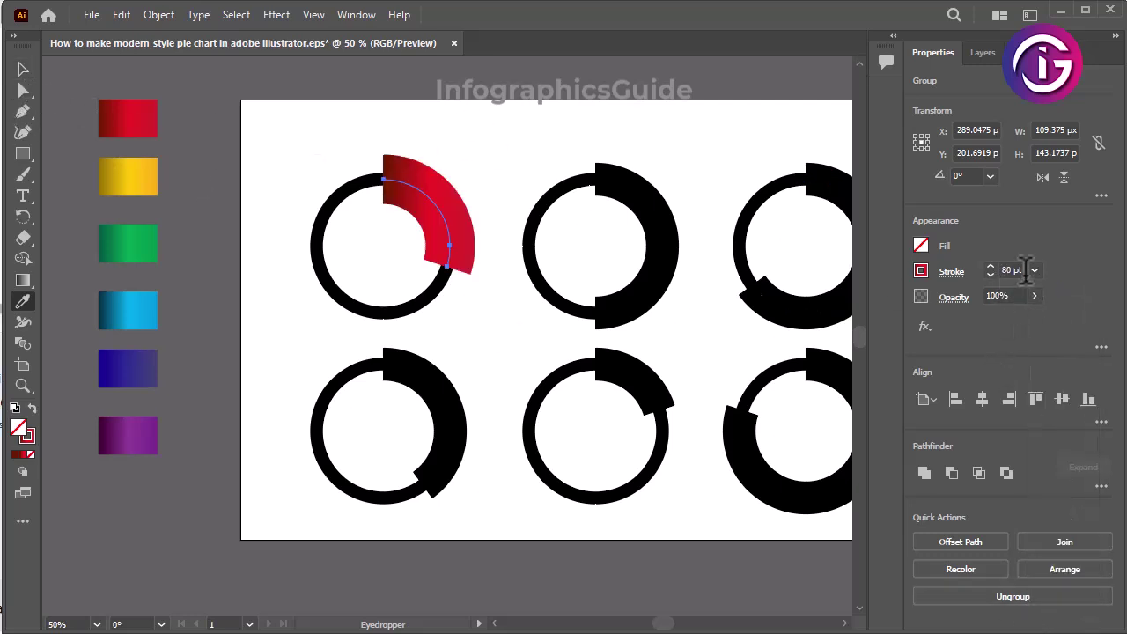
{"action": "left_click", "coordinate": [23, 71]}
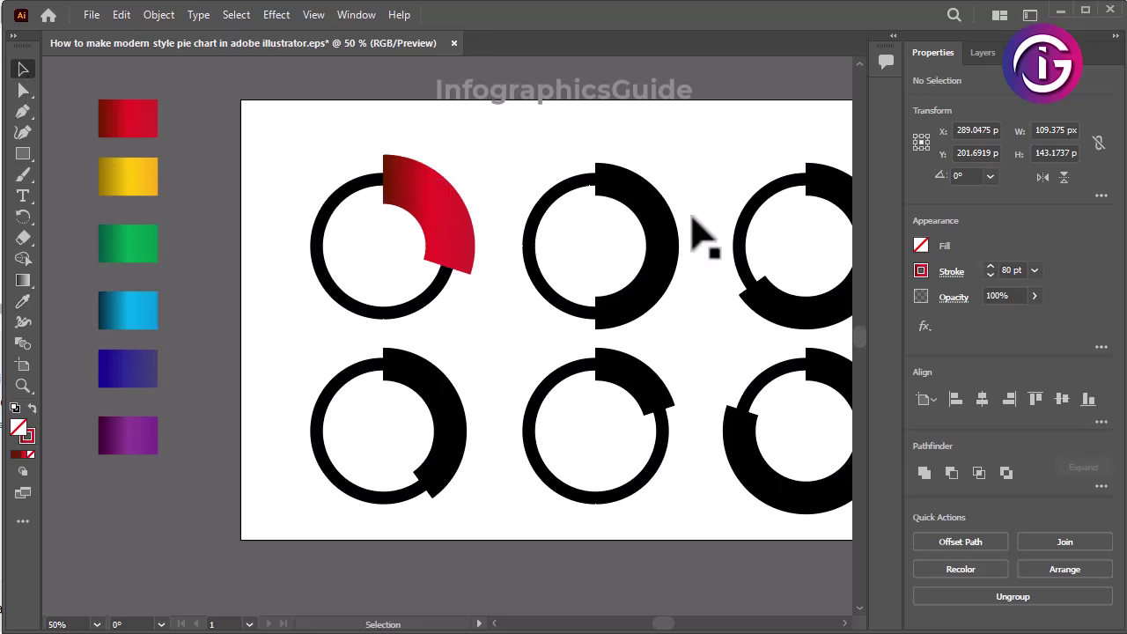
- Give the upper-middle chart's thick arc the yellow gradient swatch as its stroke, with no fill and a weight of 80 pt
{"action": "left_click", "coordinate": [671, 225]}
{"action": "left_click", "coordinate": [665, 225]}
{"action": "left_click", "coordinate": [23, 301]}
{"action": "left_click", "coordinate": [130, 176]}
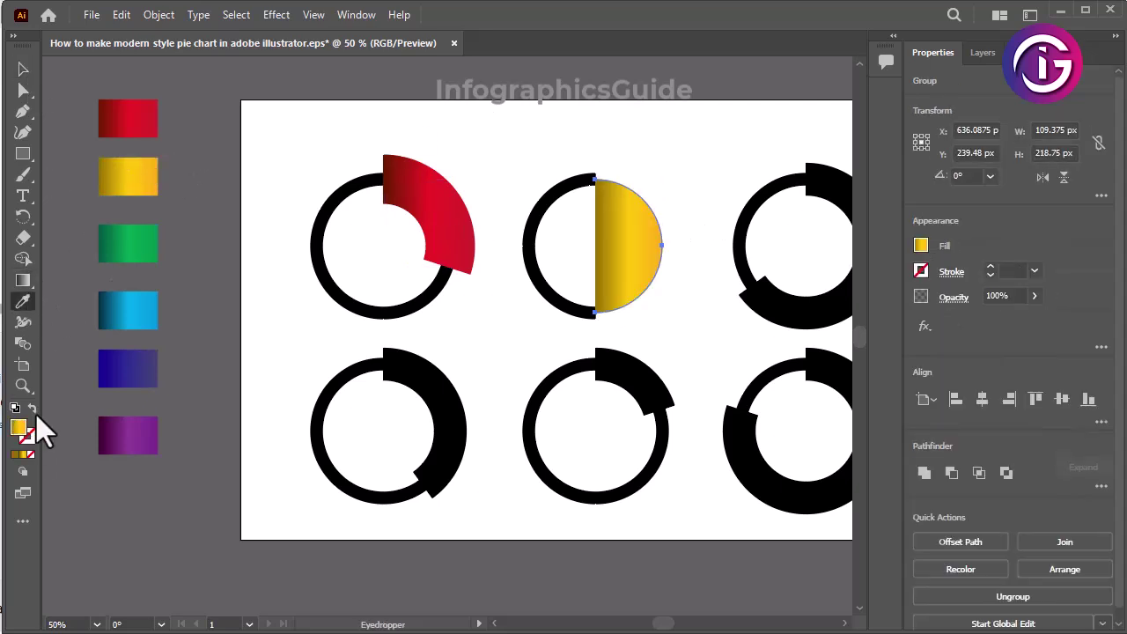
{"action": "left_click", "coordinate": [33, 409]}
{"action": "left_click", "coordinate": [1034, 271]}
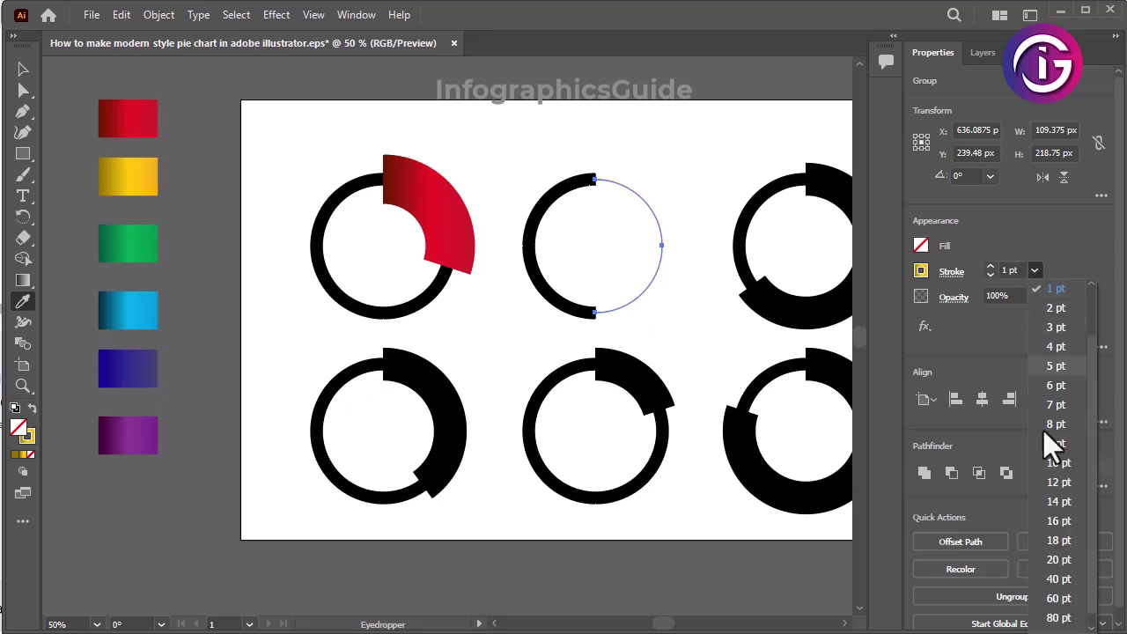
{"action": "left_click", "coordinate": [1052, 617]}
{"action": "left_click", "coordinate": [21, 70]}
{"action": "left_click", "coordinate": [700, 157]}
- Give the upper-right chart's thick arc the green gradient swatch as its stroke, with no fill and a weight of 80 pt
{"action": "scroll", "coordinate": [700, 159], "scroll_direction": "right", "scroll_amount": 2}
{"action": "left_click", "coordinate": [781, 188]}
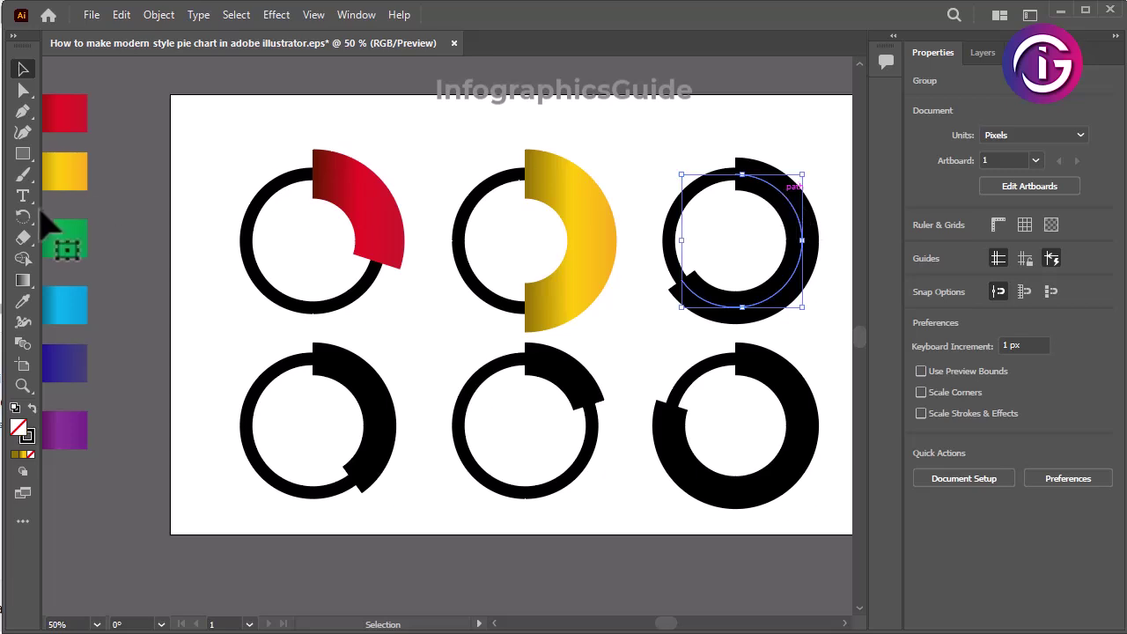
{"action": "left_click", "coordinate": [22, 301]}
{"action": "left_click", "coordinate": [64, 238]}
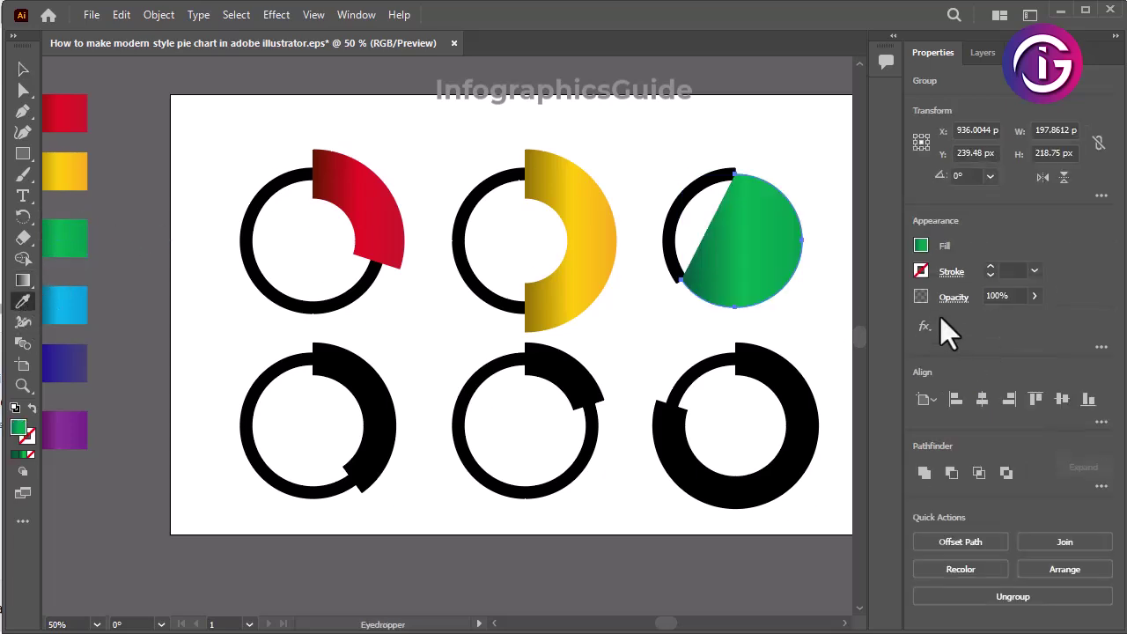
{"action": "left_click", "coordinate": [32, 409]}
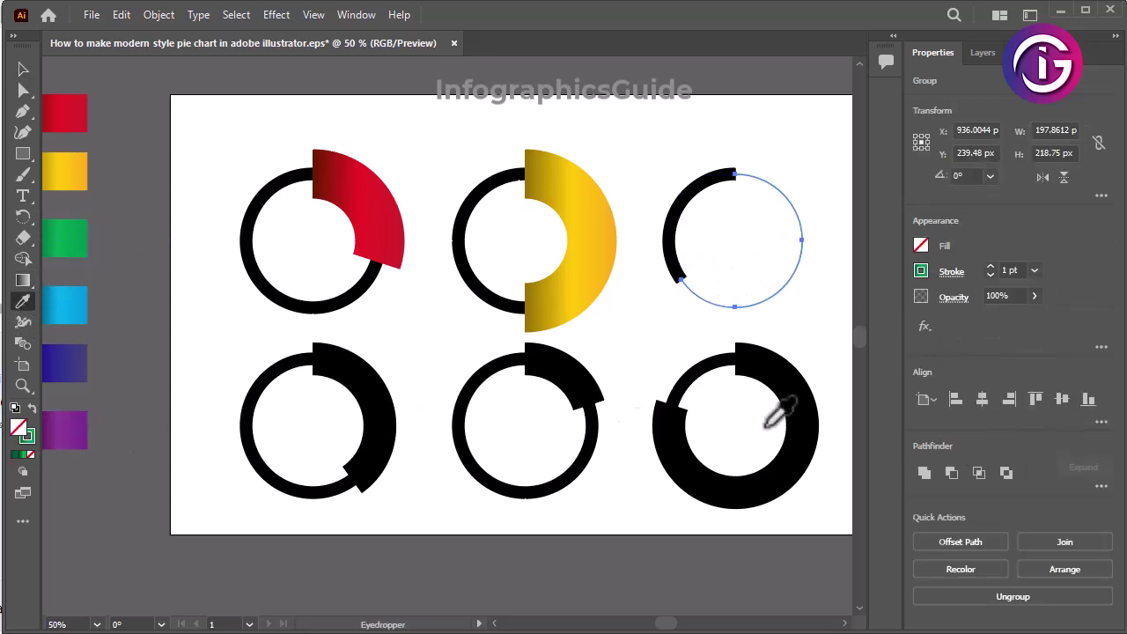
{"action": "left_click", "coordinate": [1034, 272]}
{"action": "left_click", "coordinate": [1059, 617]}
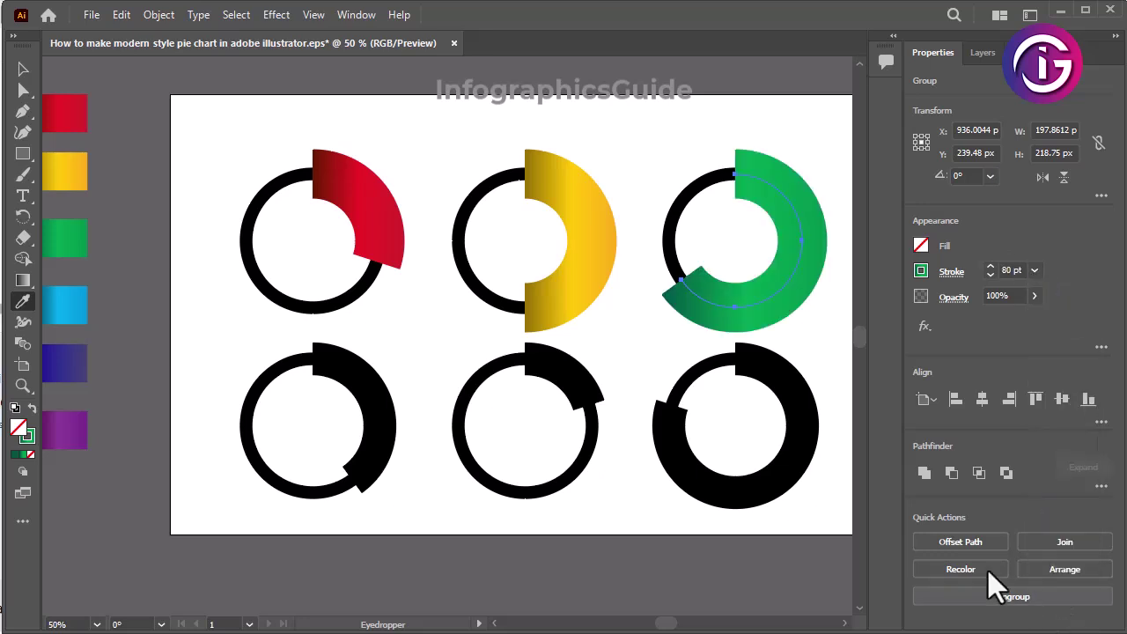
{"action": "left_click", "coordinate": [835, 369]}
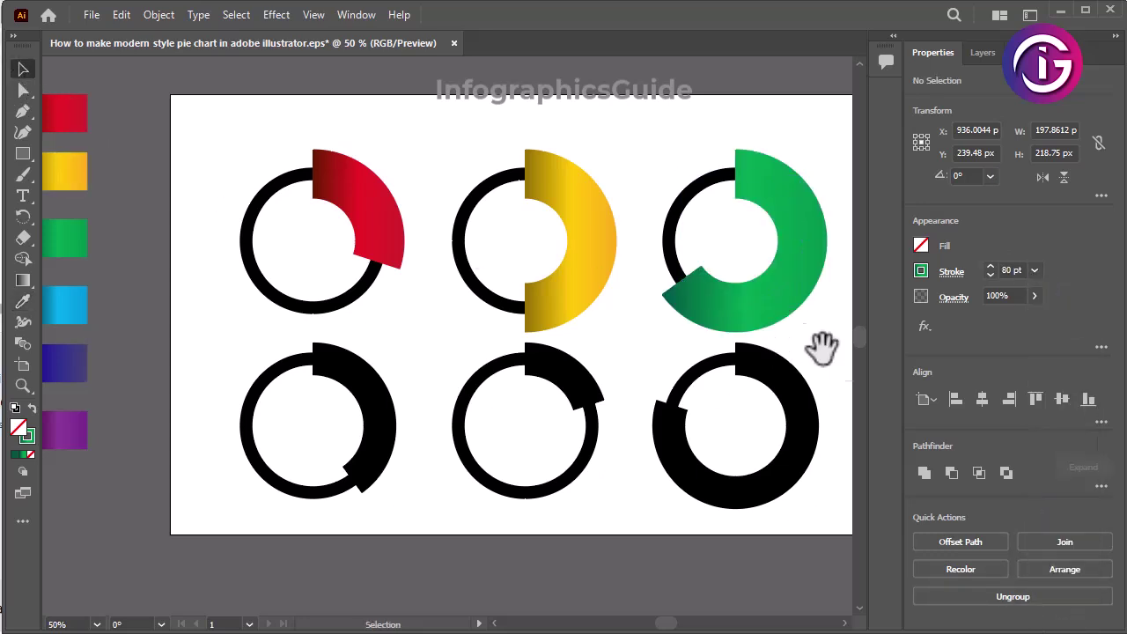
- Move the upper row of three charts slightly upward to widen the gap above the lower row
{"action": "left_click_drag", "start_coordinate": [838, 372], "coordinate": [748, 311]}
{"action": "left_click", "coordinate": [722, 260]}
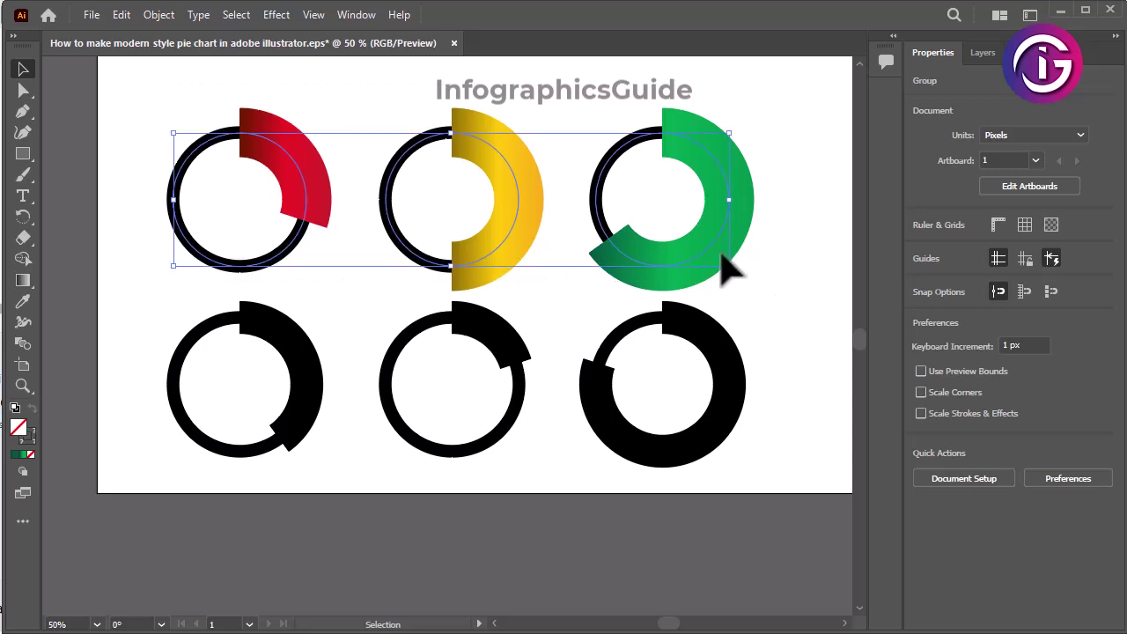
{"action": "left_click_drag", "start_coordinate": [722, 260], "coordinate": [727, 240]}
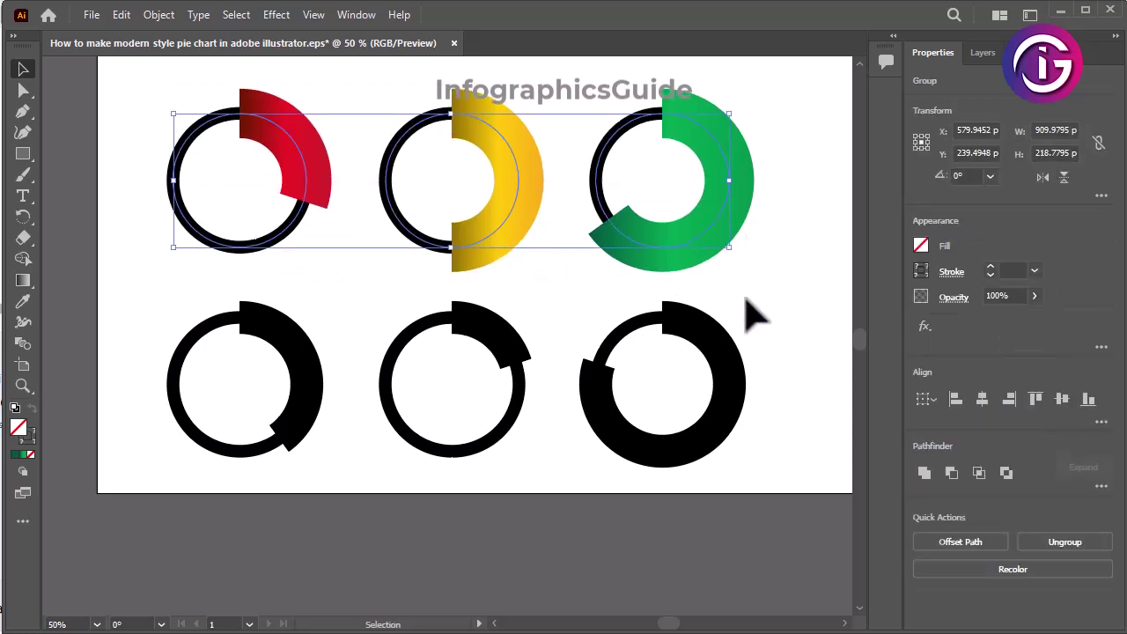
{"action": "left_click", "coordinate": [748, 312]}
- Give the lower-left chart's thick arc the green gradient swatch as its stroke, with no fill and a weight of 80 pt
{"action": "left_click", "coordinate": [309, 387]}
{"action": "left_click_drag", "start_coordinate": [308, 344], "coordinate": [432, 323]}
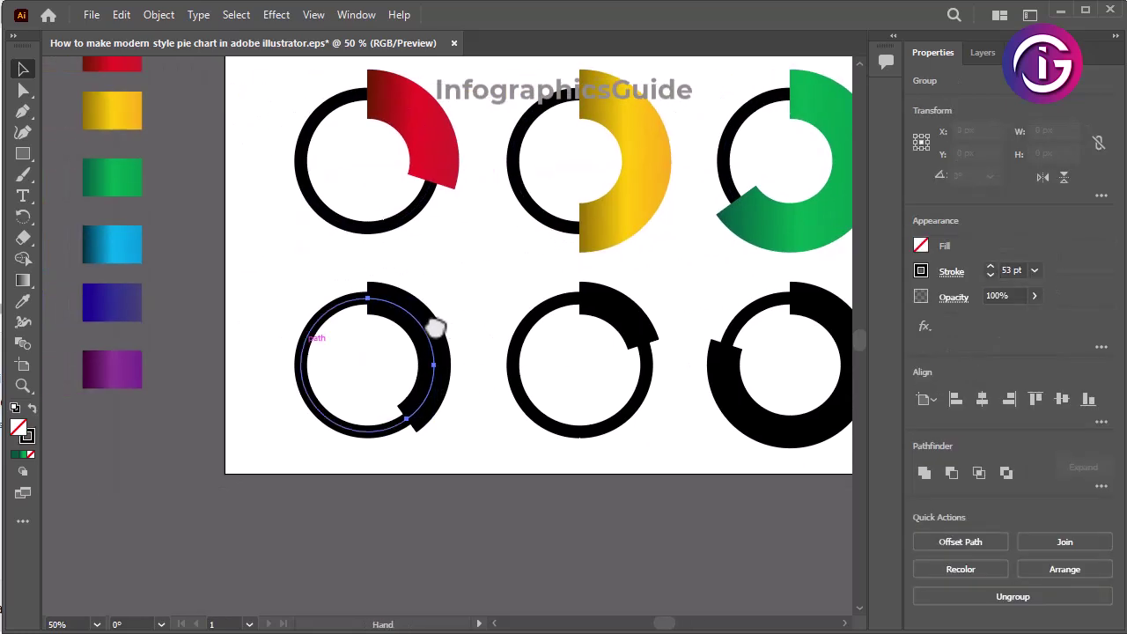
{"action": "left_click", "coordinate": [23, 301]}
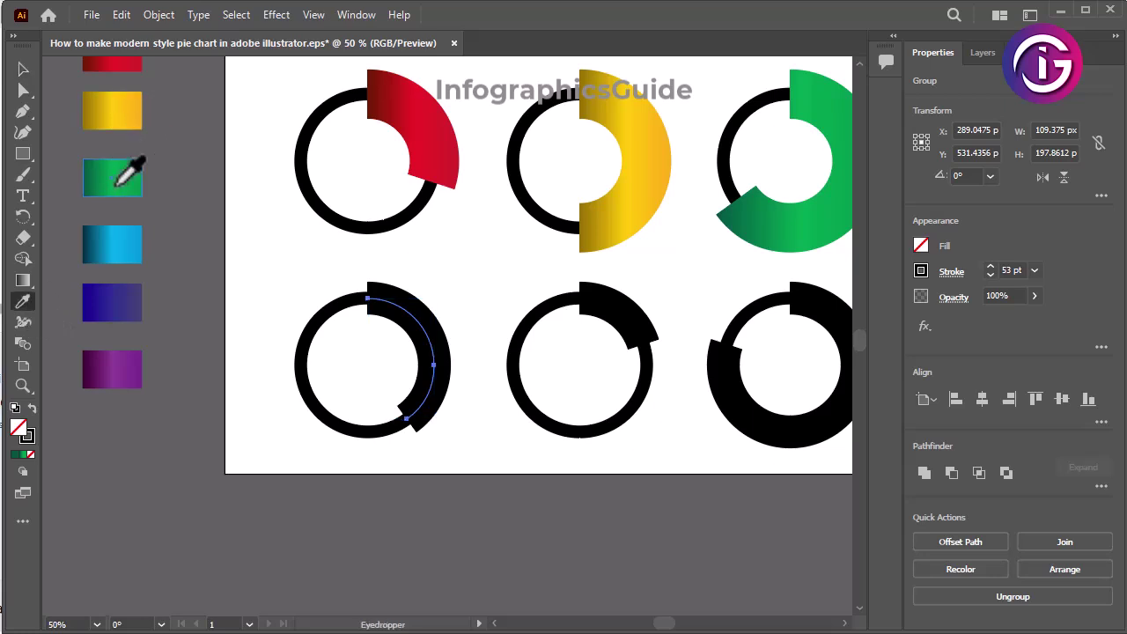
{"action": "left_click", "coordinate": [116, 186]}
{"action": "left_click", "coordinate": [23, 68]}
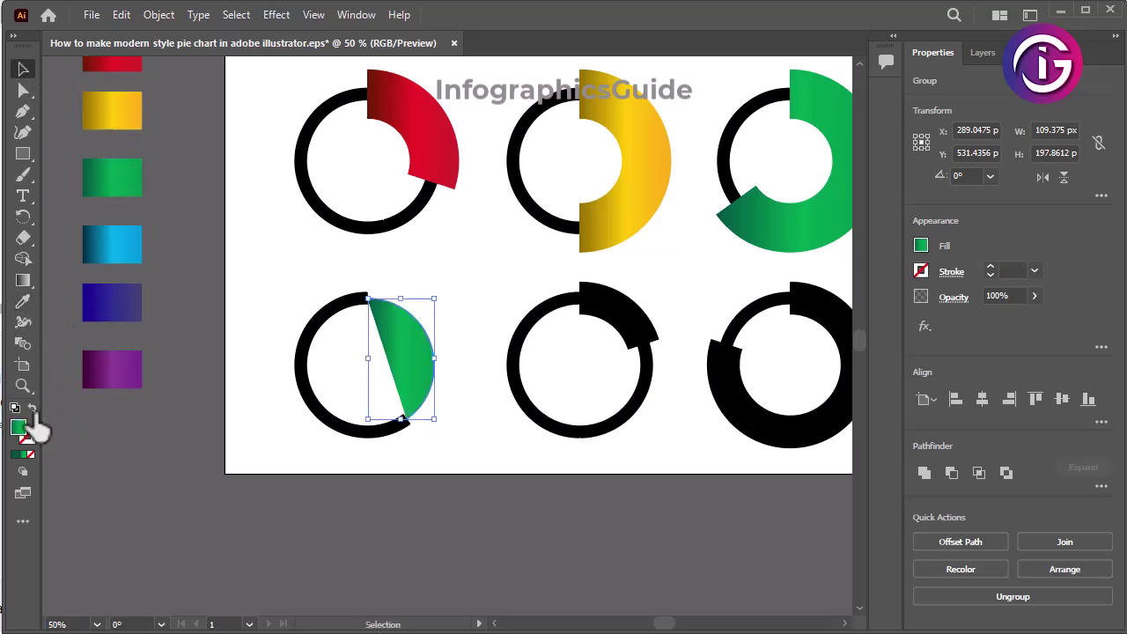
{"action": "left_click", "coordinate": [33, 409]}
{"action": "left_click", "coordinate": [1035, 272]}
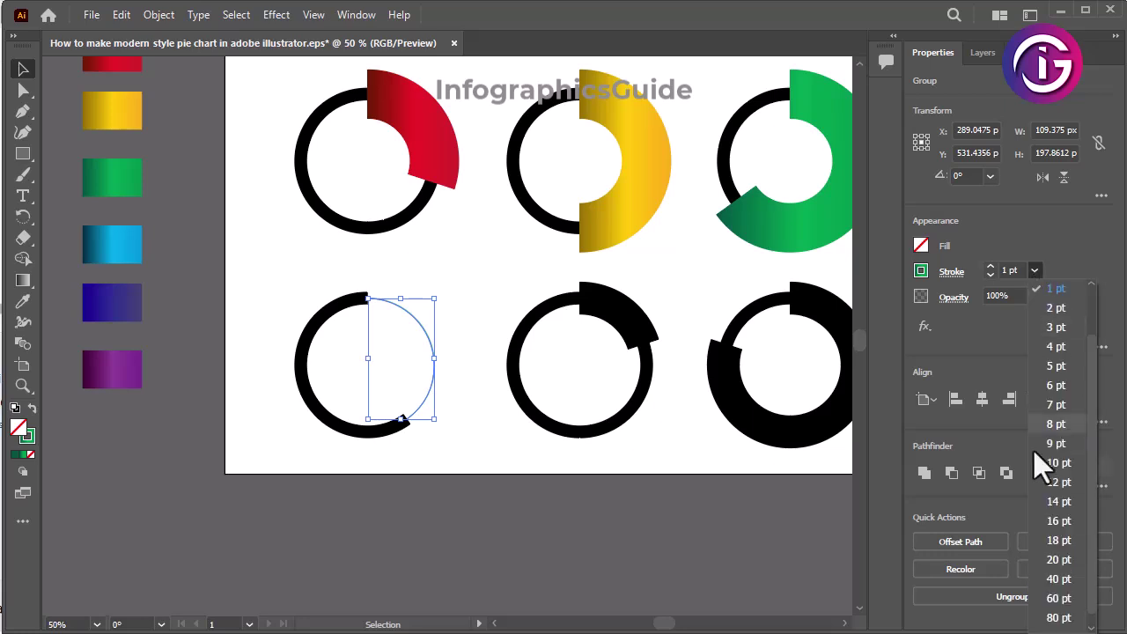
{"action": "left_click", "coordinate": [1058, 619]}
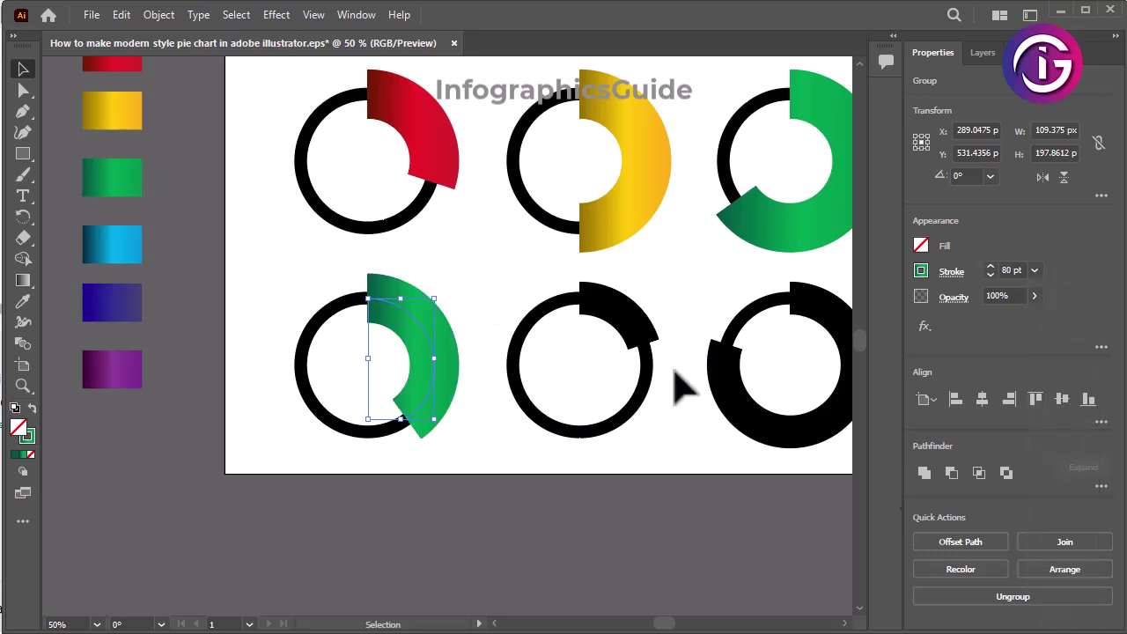
{"action": "left_click", "coordinate": [532, 269]}
- Give the lower-middle chart's thick arc the dark blue gradient swatch as its stroke, with no fill and a weight of 80 pt
{"action": "left_click", "coordinate": [616, 314]}
{"action": "left_click", "coordinate": [22, 301]}
{"action": "left_click", "coordinate": [111, 304]}
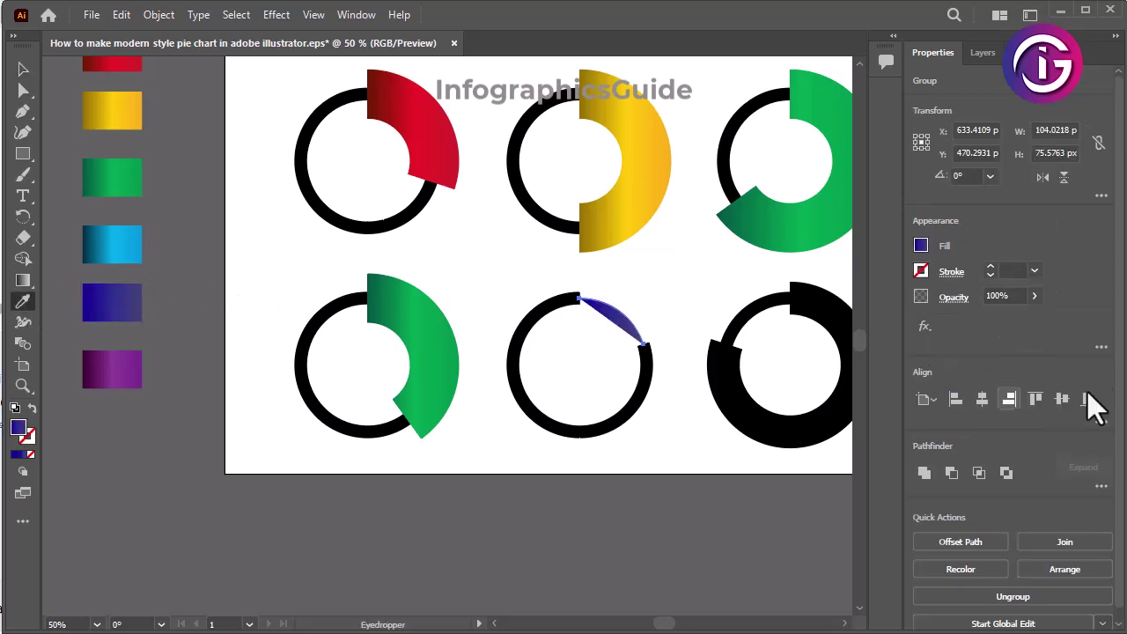
{"action": "left_click", "coordinate": [35, 412]}
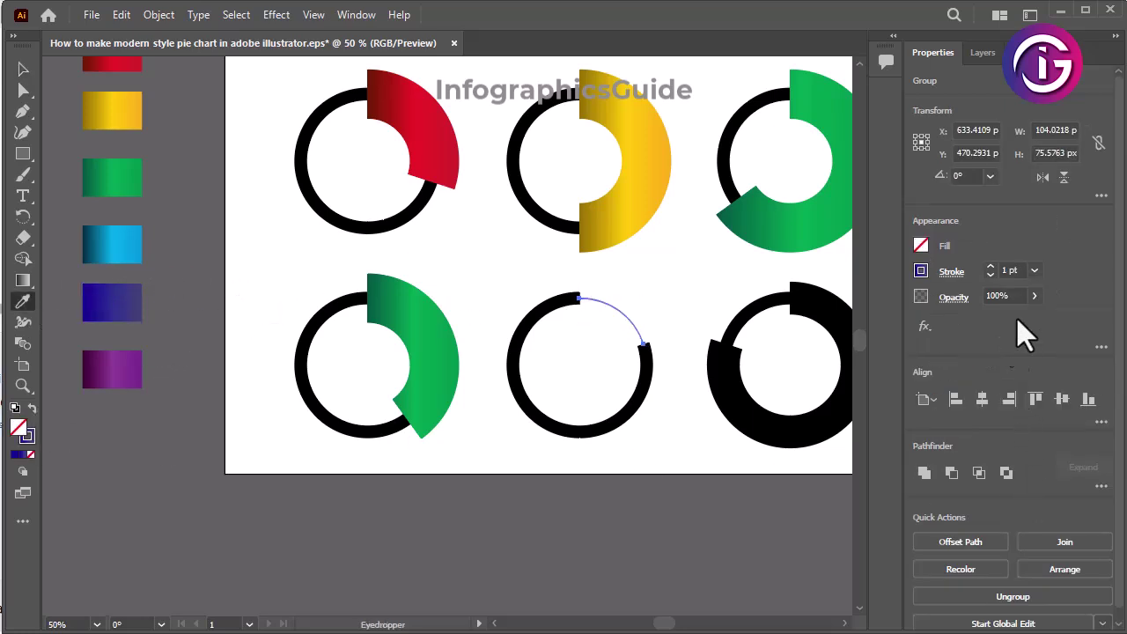
{"action": "left_click", "coordinate": [1035, 271]}
{"action": "left_click", "coordinate": [1056, 617]}
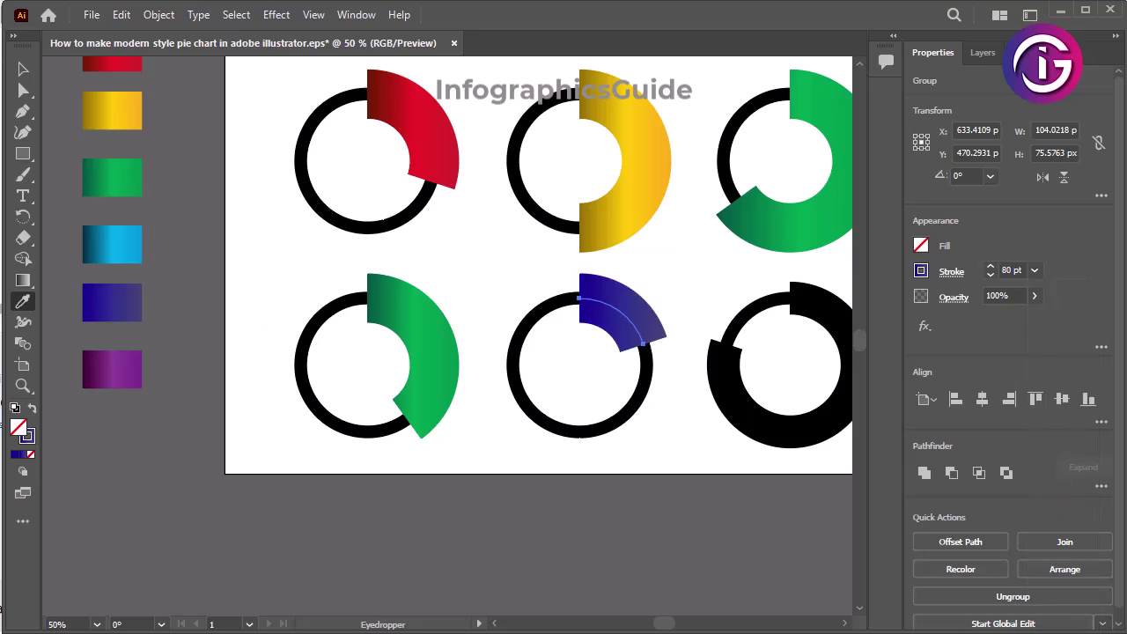
{"action": "left_click", "coordinate": [22, 69]}
{"action": "left_click", "coordinate": [670, 484]}
- Give the lower-right chart's thick arc the purple gradient swatch as its stroke, with no fill and a weight of 80 pt
{"action": "scroll", "coordinate": [624, 467], "scroll_direction": "right", "scroll_amount": 3}
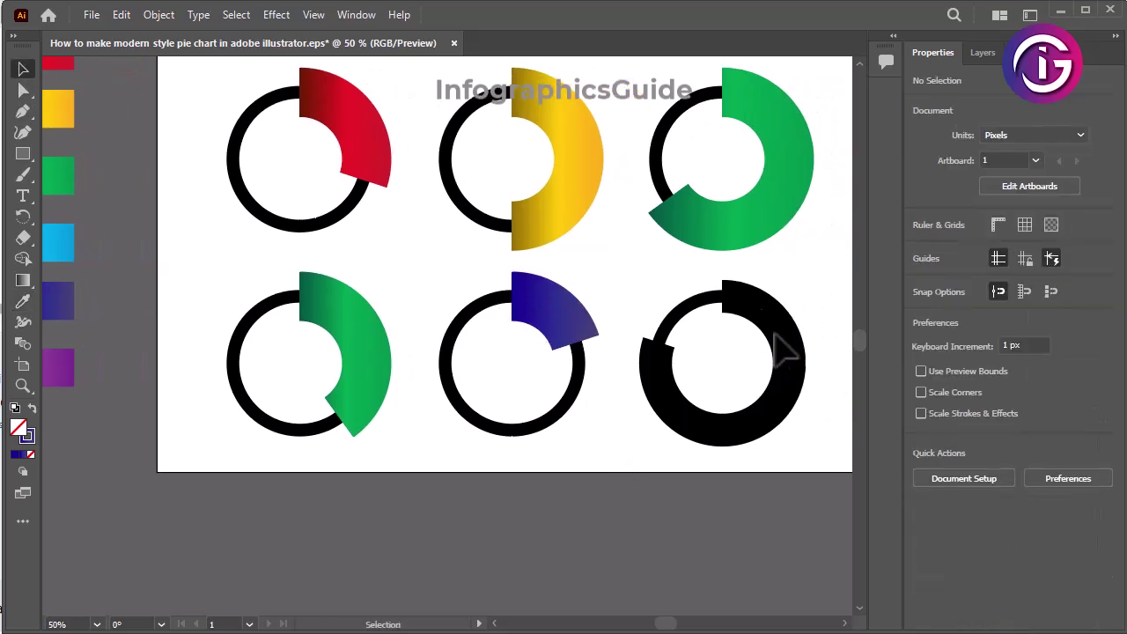
{"action": "left_click", "coordinate": [791, 352]}
{"action": "left_click", "coordinate": [22, 302]}
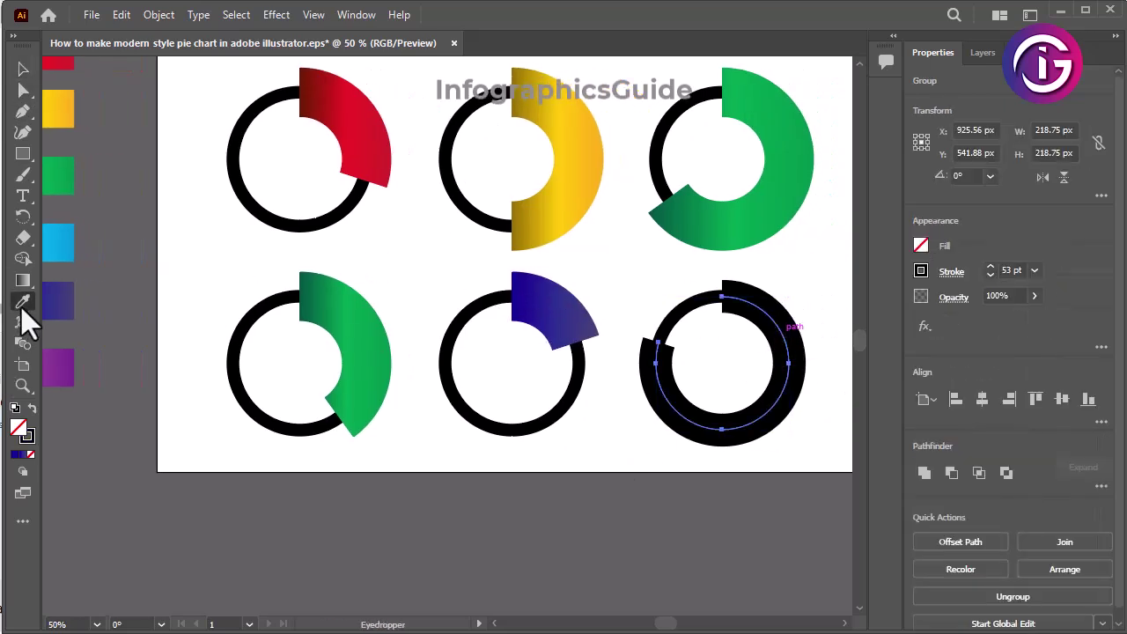
{"action": "left_click", "coordinate": [66, 370]}
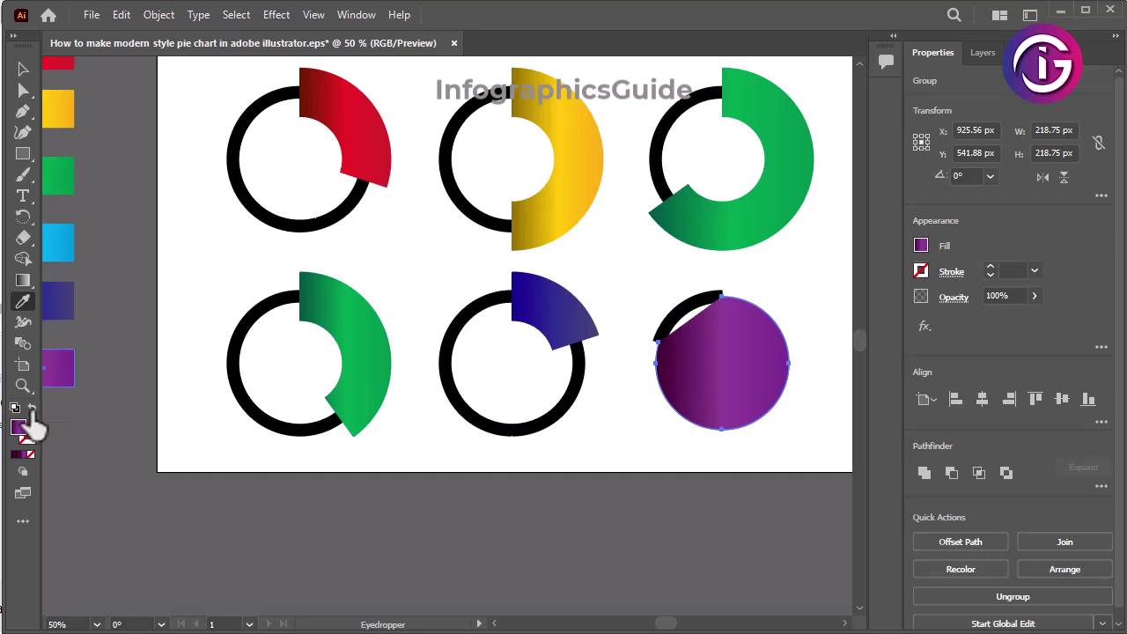
{"action": "left_click", "coordinate": [33, 419]}
{"action": "left_click", "coordinate": [1035, 271]}
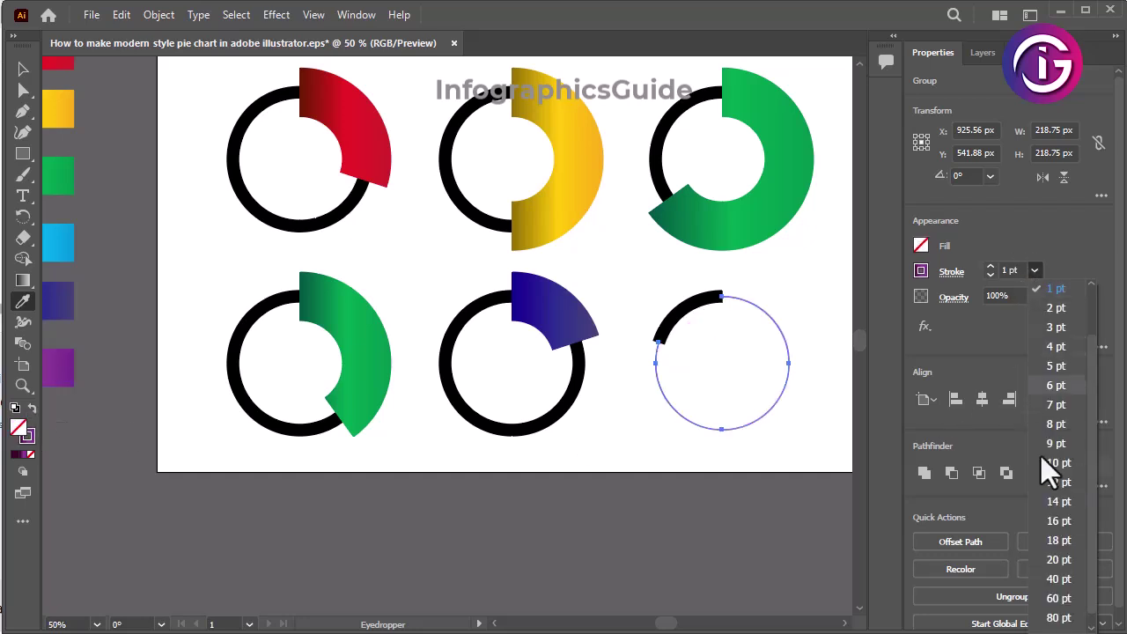
{"action": "left_click", "coordinate": [1058, 617]}
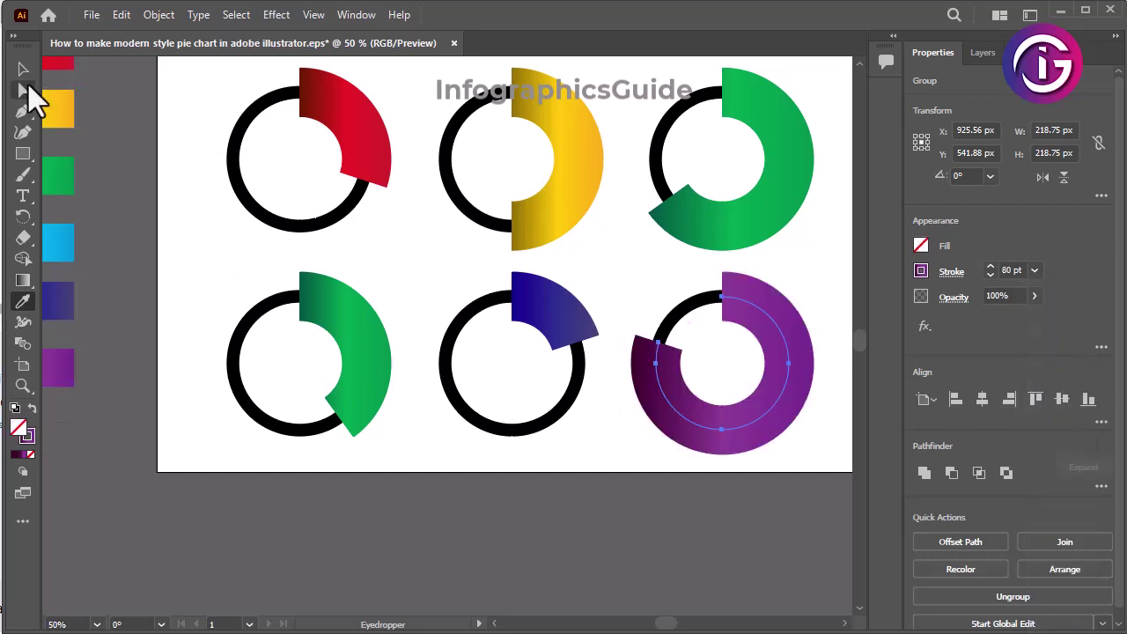
{"action": "left_click", "coordinate": [23, 90]}
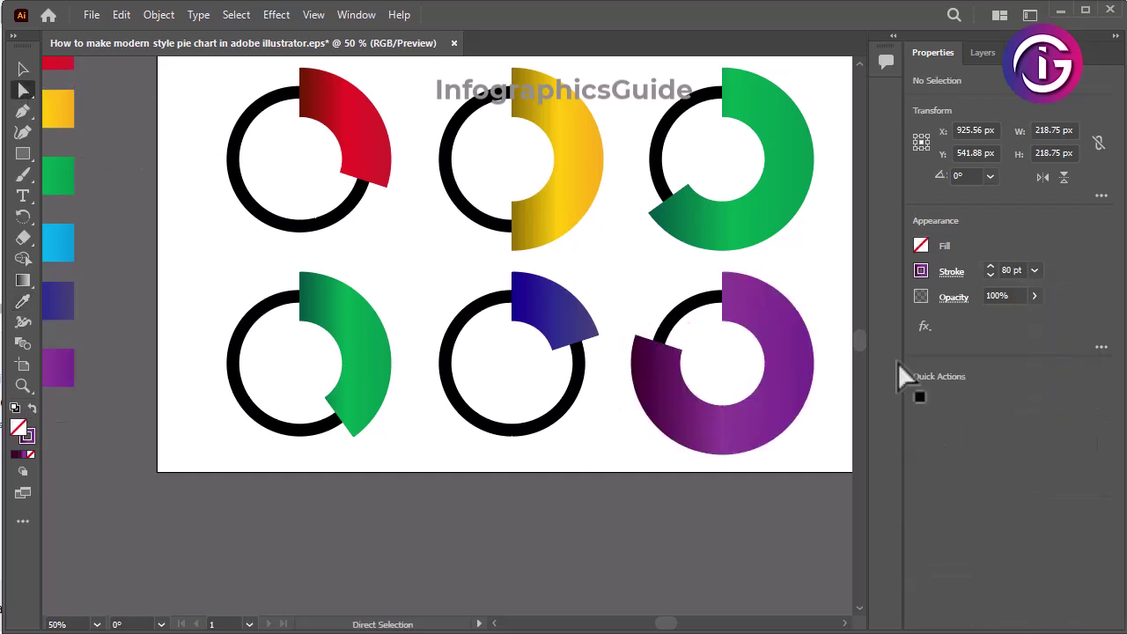
{"action": "left_click", "coordinate": [788, 363]}
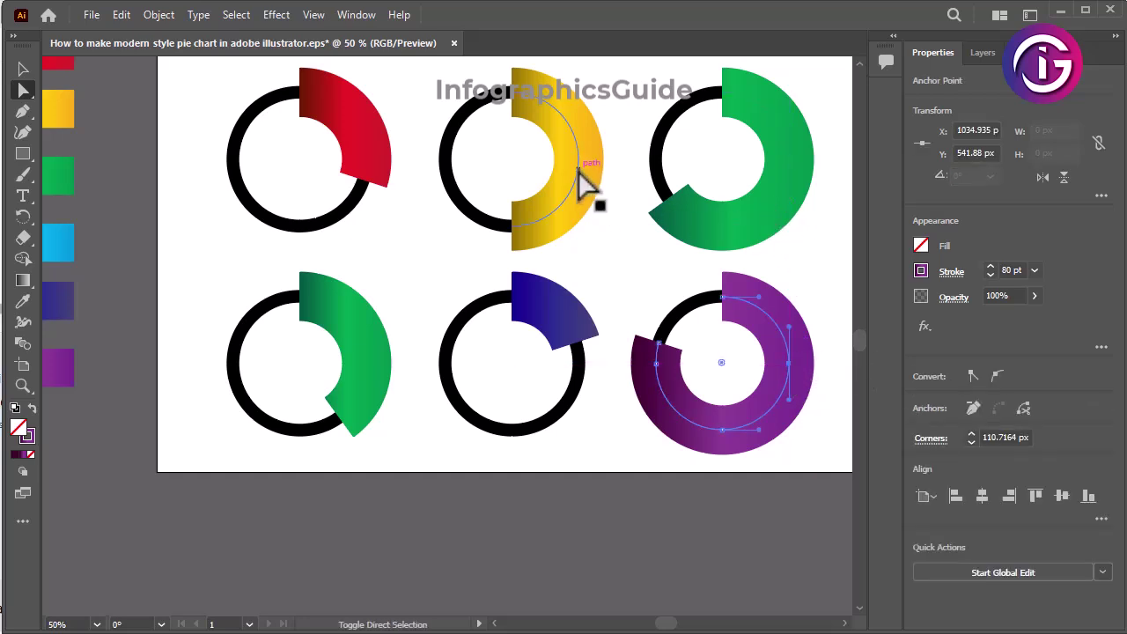
{"action": "left_click", "coordinate": [606, 442]}
- Add a "30%" text label, enlarge it and place it in the centre of the upper-left chart
{"action": "key", "text": "space"}
{"action": "left_click_drag", "start_coordinate": [315, 418], "coordinate": [366, 436]}
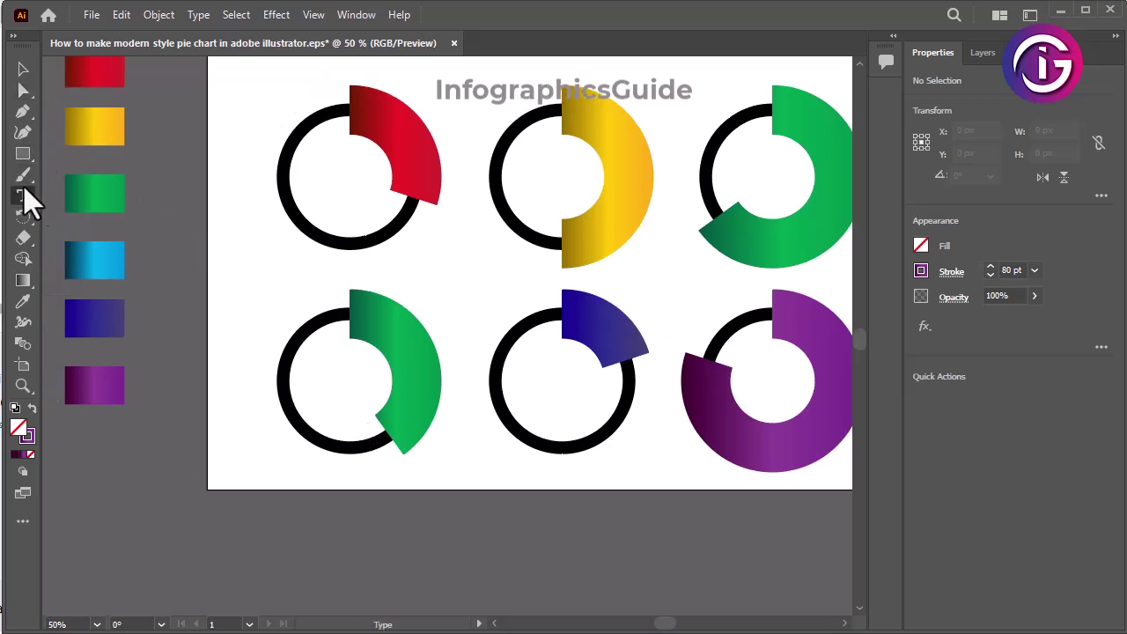
{"action": "left_click", "coordinate": [261, 275]}
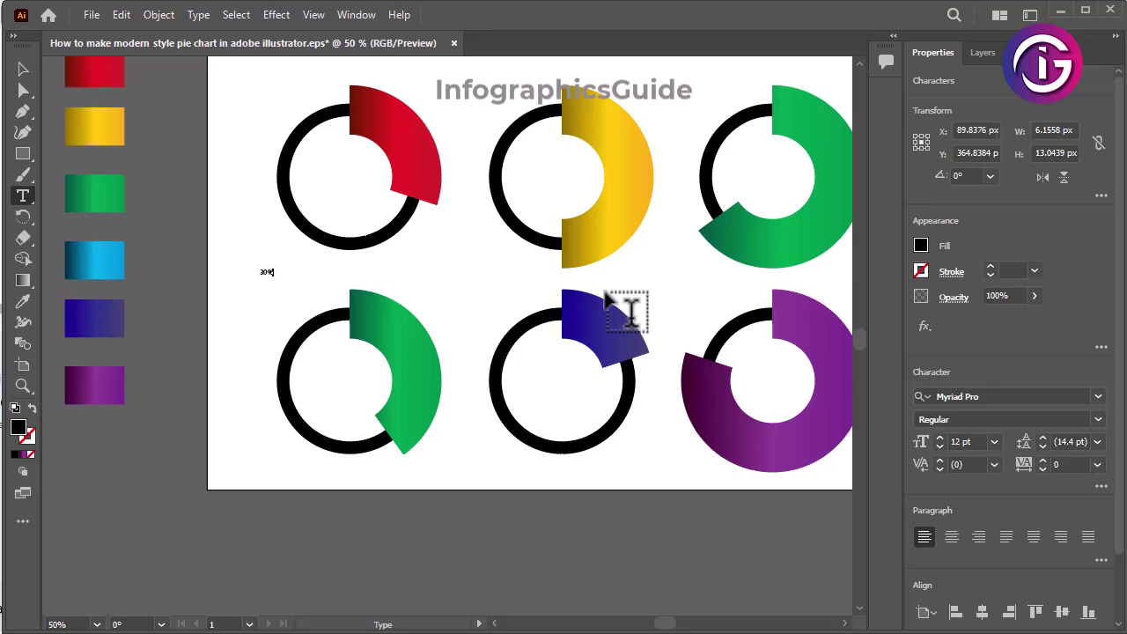
{"action": "left_click", "coordinate": [23, 69]}
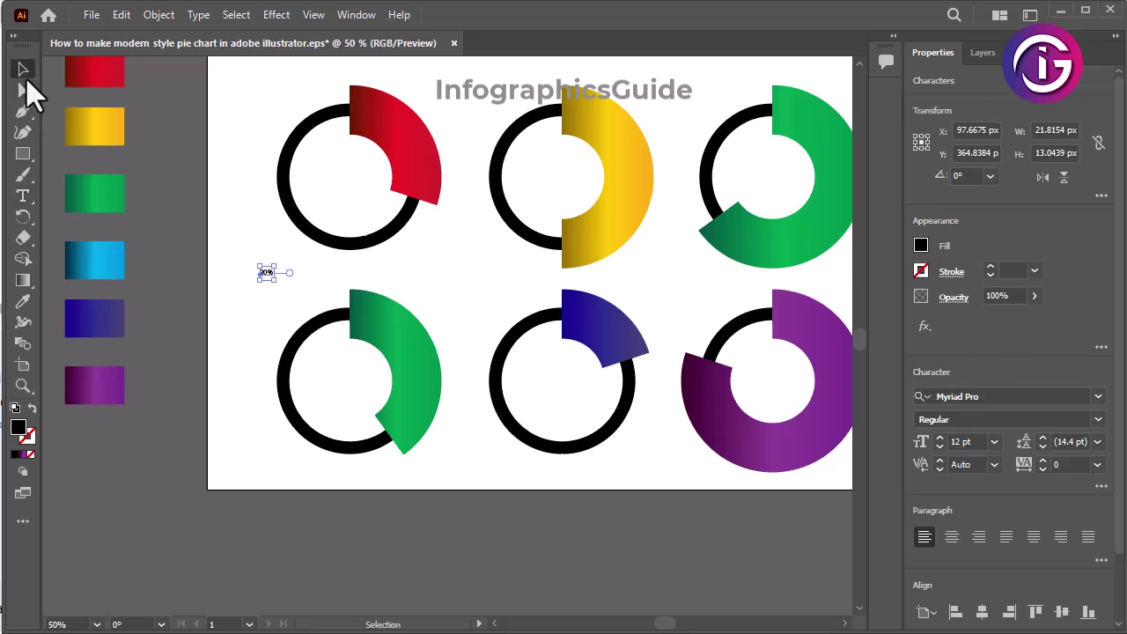
{"action": "left_click_drag", "start_coordinate": [275, 280], "coordinate": [376, 381]}
{"action": "left_click_drag", "start_coordinate": [317, 335], "coordinate": [360, 218]}
{"action": "left_click_drag", "start_coordinate": [410, 152], "coordinate": [359, 167]}
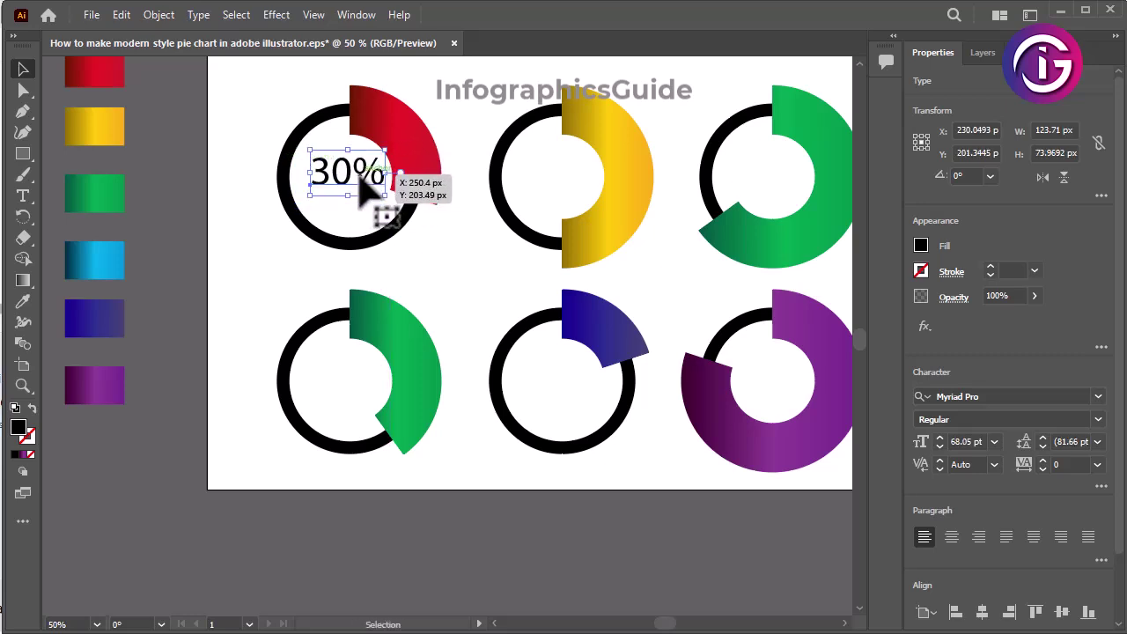
- Set the 30% label's font size to 60 pt and recentre it inside the upper-left ring
{"action": "left_click", "coordinate": [993, 442]}
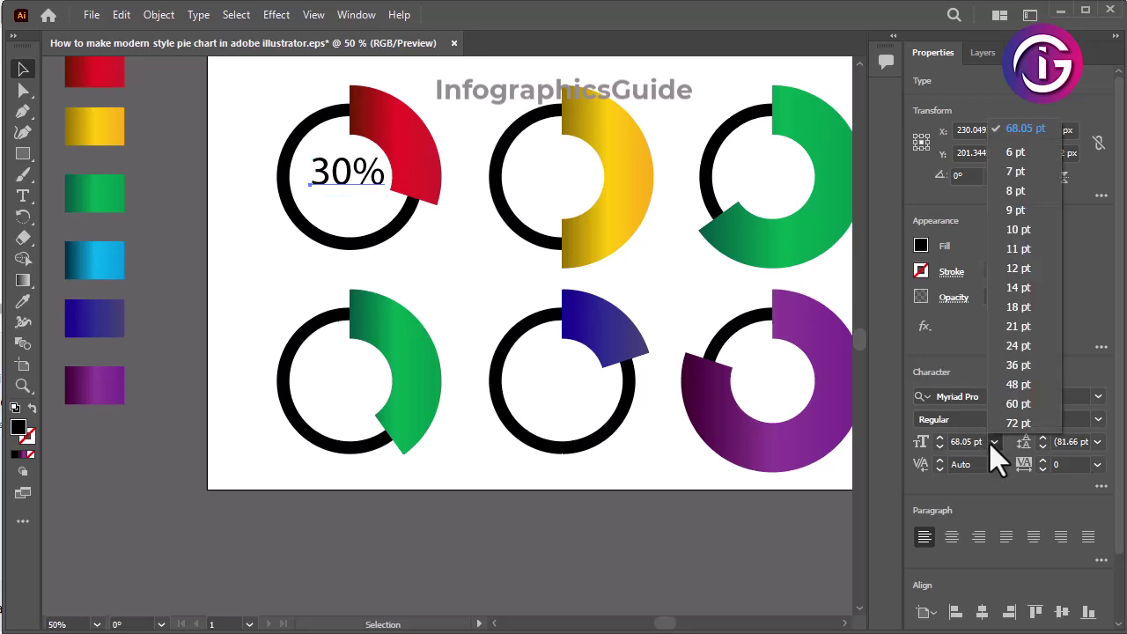
{"action": "left_click", "coordinate": [1001, 407]}
{"action": "left_click", "coordinate": [370, 254]}
{"action": "left_click_drag", "start_coordinate": [344, 173], "coordinate": [347, 178]}
- Copy the 30% label into the centre of the upper-middle yellow chart and change the copy to 50%
{"action": "mouse_move", "coordinate": [546, 185]}
{"action": "left_mouse_down"}
{"action": "mouse_move", "coordinate": [569, 176]}
{"action": "mouse_move", "coordinate": [577, 189]}
{"action": "mouse_move", "coordinate": [573, 171]}
{"action": "mouse_move", "coordinate": [536, 181]}
{"action": "mouse_move", "coordinate": [550, 200]}
{"action": "left_mouse_up"}
{"action": "type", "text": "t"}
{"action": "type", "text": "50"}
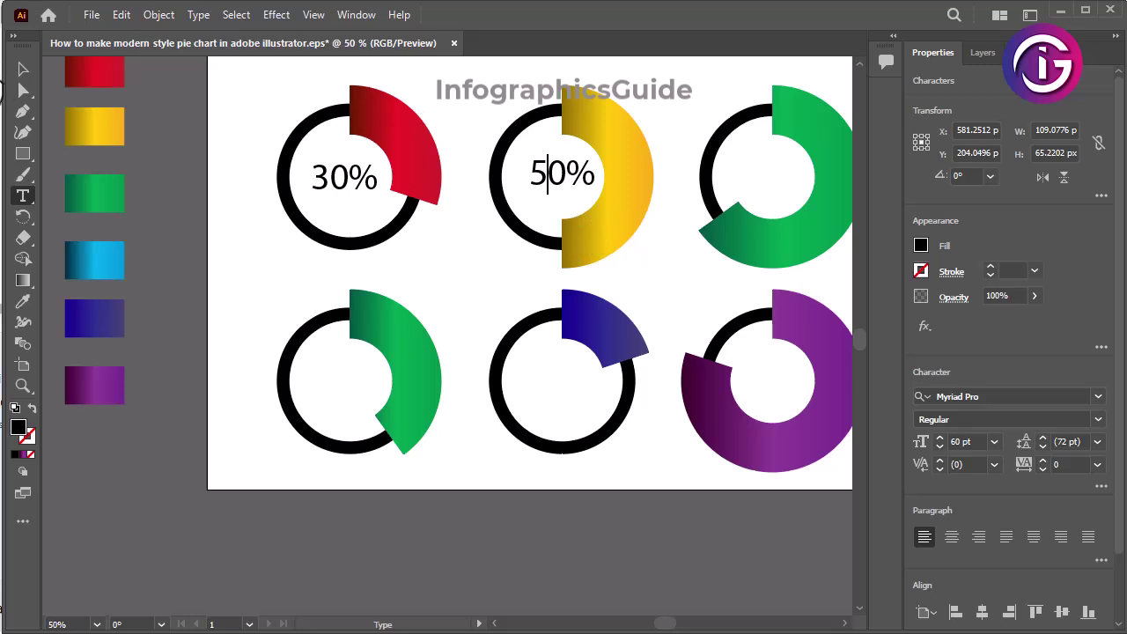
- Copy the 50% label into the centre of the upper-right chart and change the copy to 70%
{"action": "left_click", "coordinate": [24, 69]}
{"action": "left_click_drag", "start_coordinate": [672, 297], "coordinate": [551, 297]}
{"action": "left_click_drag", "start_coordinate": [456, 185], "coordinate": [619, 181]}
{"action": "key", "text": "t"}
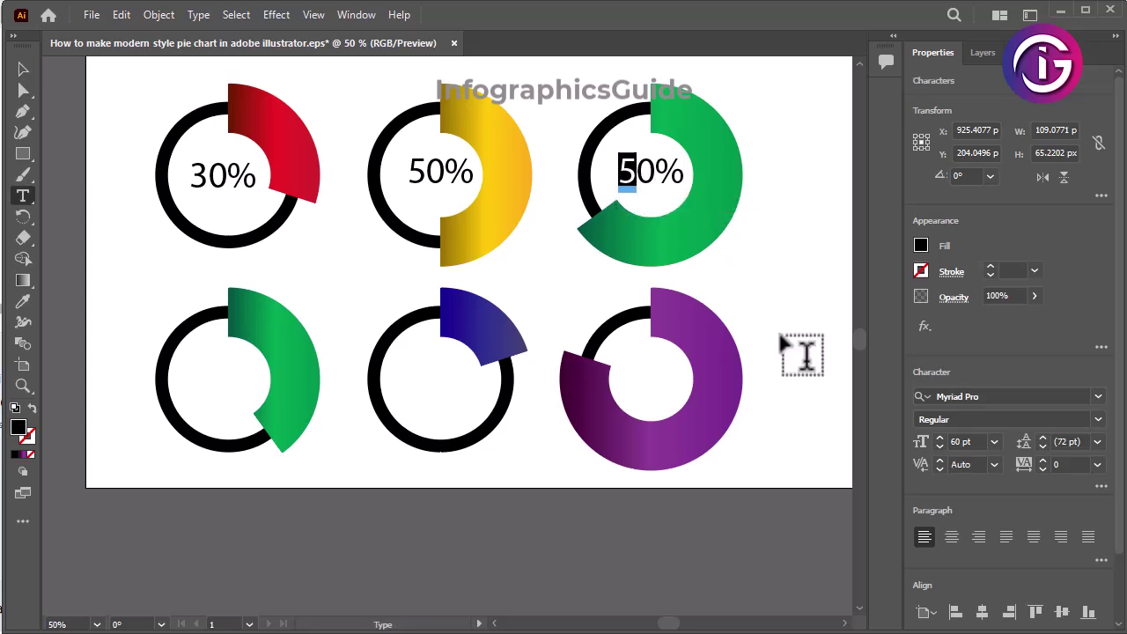
{"action": "type", "text": "7"}
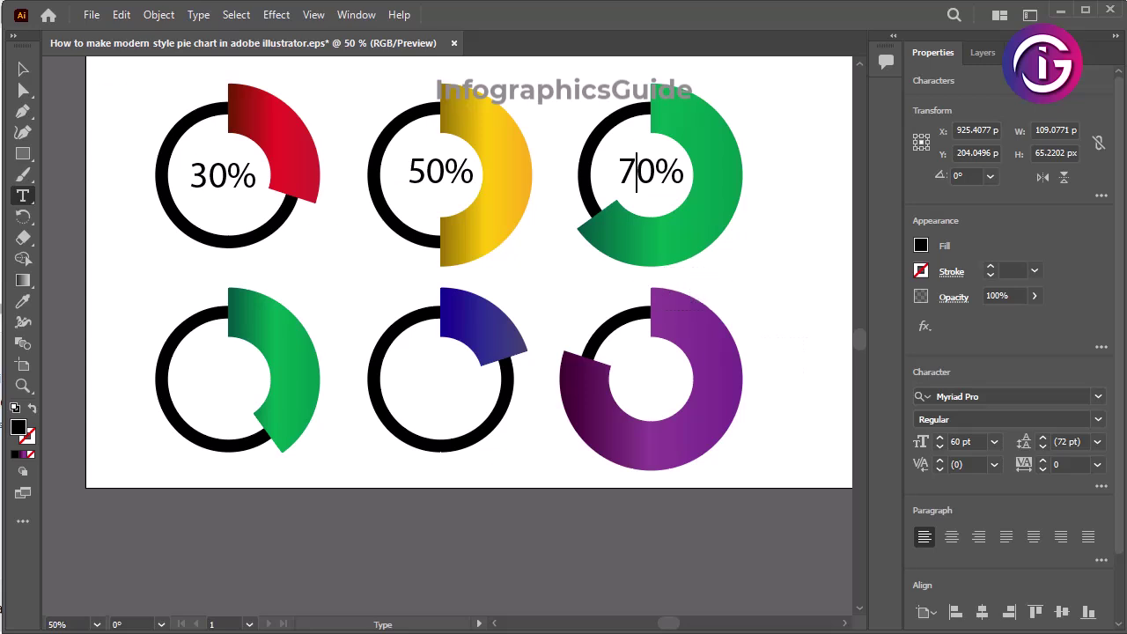
- Copy the 70% label into the centre of the lower-left green chart and change the copy to 65%
{"action": "left_click", "coordinate": [23, 69]}
{"action": "left_click_drag", "start_coordinate": [662, 185], "coordinate": [163, 366]}
{"action": "key", "text": "t"}
{"action": "double_click", "coordinate": [233, 376]}
{"action": "type", "text": "65"}
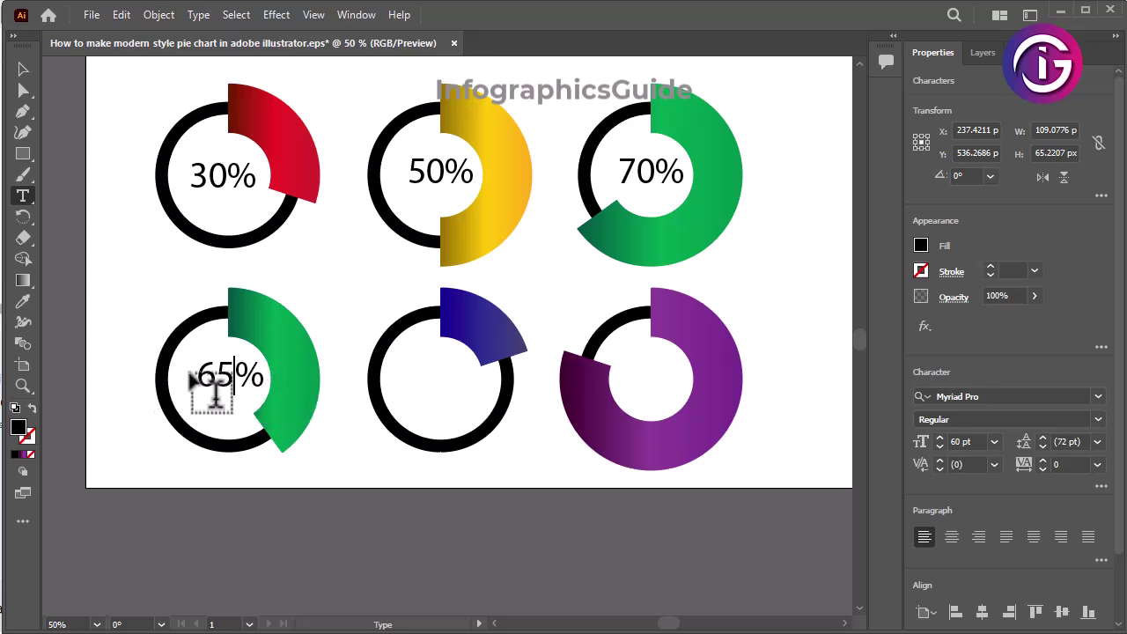
- Copy the 65% label into the centre of the lower-middle blue chart and change the copy to 20%
{"action": "left_click", "coordinate": [23, 69]}
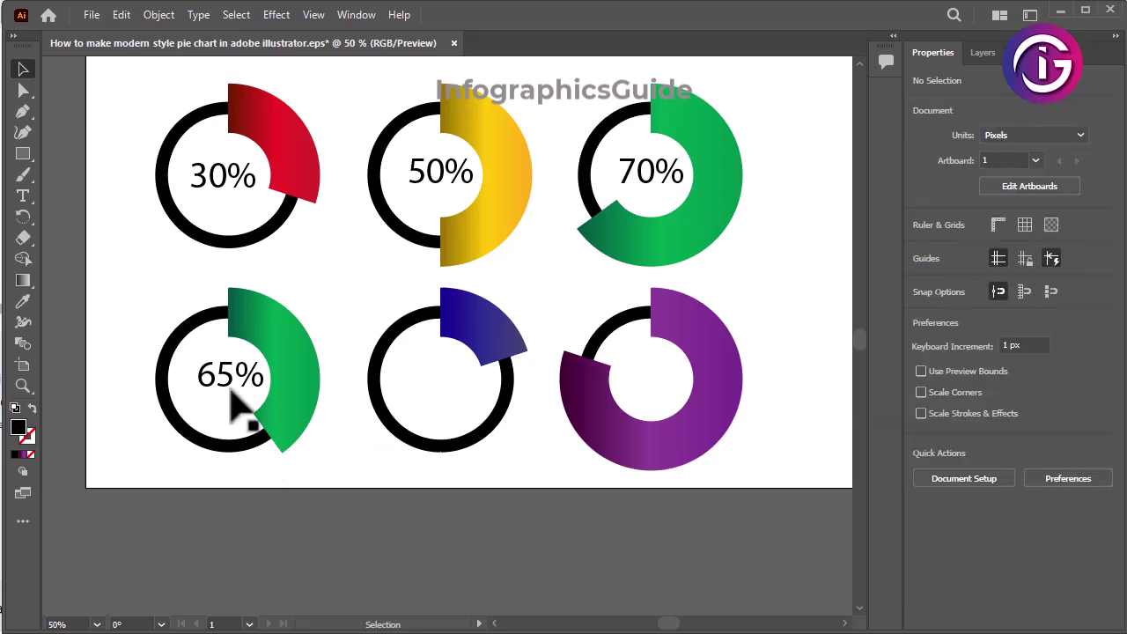
{"action": "left_click_drag", "start_coordinate": [239, 385], "coordinate": [408, 392]}
{"action": "double_click", "coordinate": [443, 390]}
{"action": "type", "text": "20"}
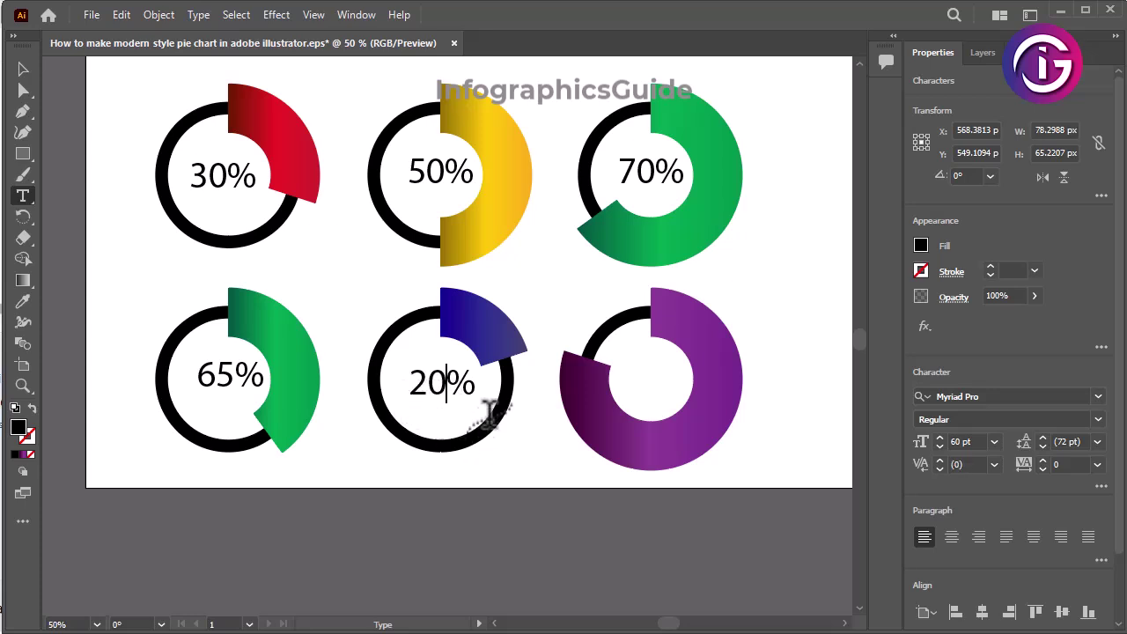
- Level the 20% label with the 65% label and copy it into the lower-right purple chart as 80%
{"action": "left_click", "coordinate": [23, 69]}
{"action": "left_click", "coordinate": [502, 478]}
{"action": "left_click_drag", "start_coordinate": [452, 396], "coordinate": [620, 373]}
{"action": "double_click", "coordinate": [654, 378]}
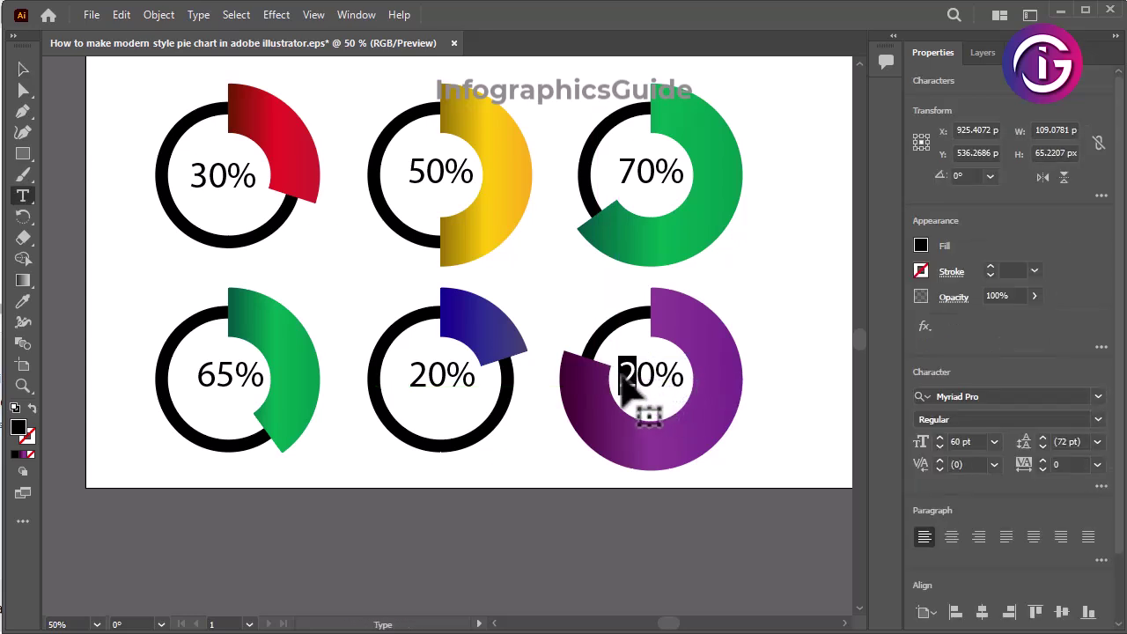
{"action": "type", "text": "8"}
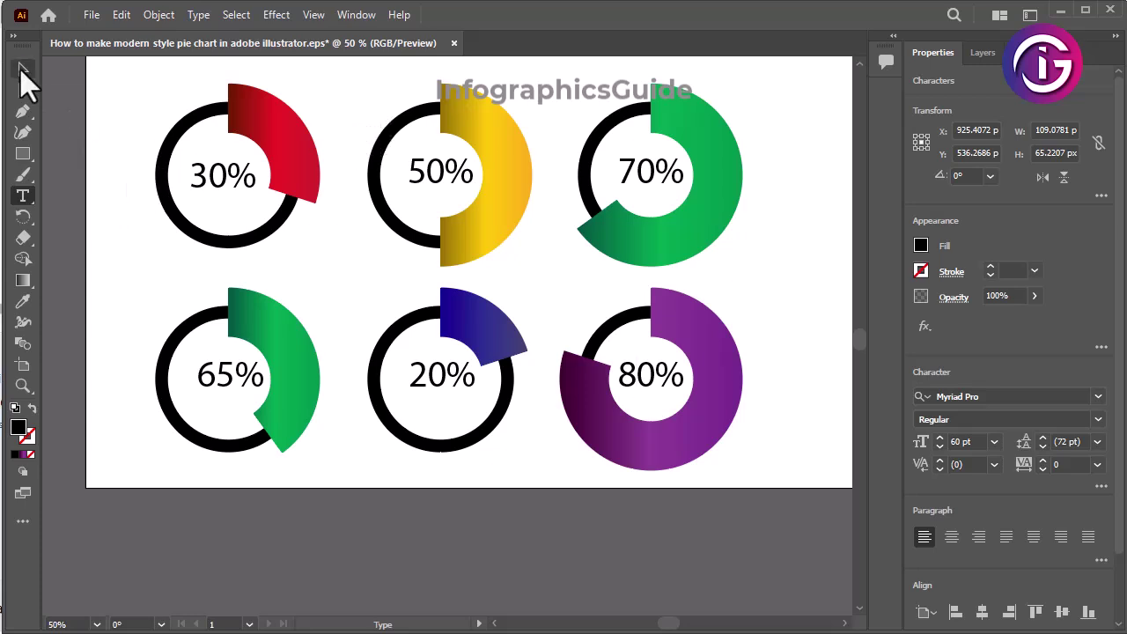
{"action": "left_click", "coordinate": [23, 69]}
{"action": "left_click", "coordinate": [762, 356]}
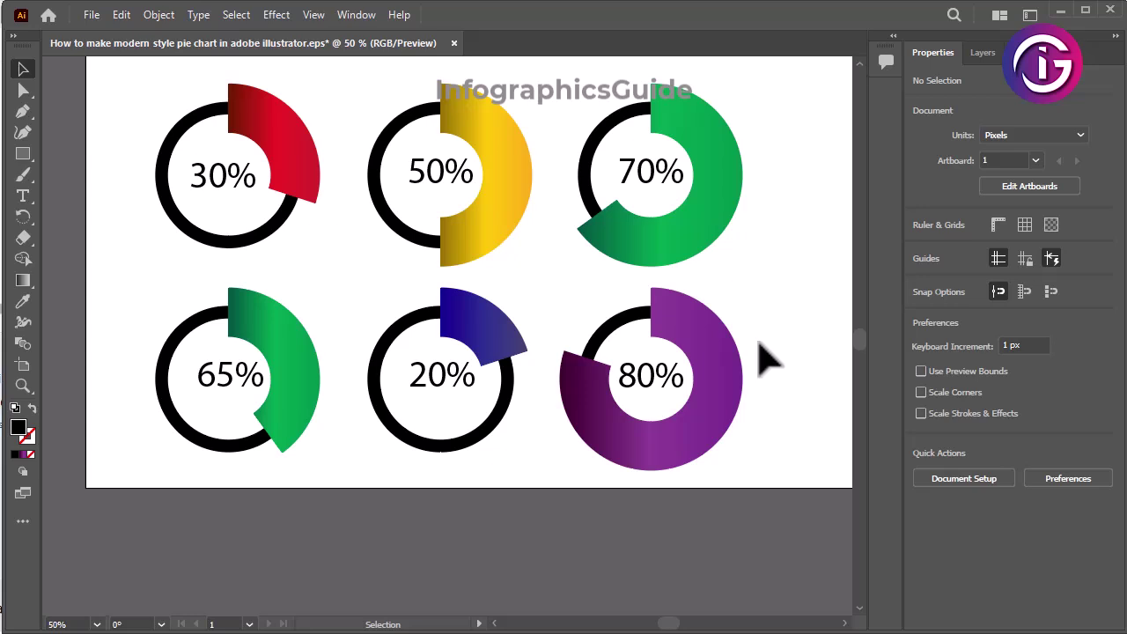
- Move all six charts with their labels slightly to the right to centre them on the artboard
{"action": "left_click", "coordinate": [760, 342], "text": "ctrl+alt"}
{"action": "left_click_drag", "start_coordinate": [106, 239], "coordinate": [202, 238]}
{"action": "left_click_drag", "start_coordinate": [124, 160], "coordinate": [604, 453]}
{"action": "left_click_drag", "start_coordinate": [510, 395], "coordinate": [518, 393]}
{"action": "left_click", "coordinate": [629, 429]}
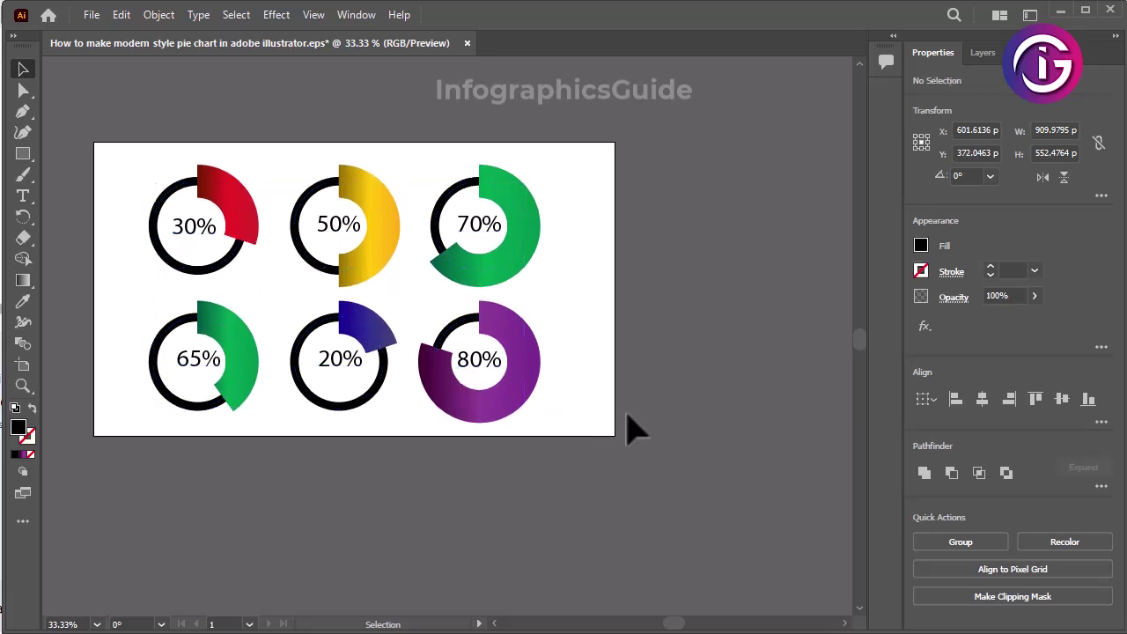
{"action": "left_click", "coordinate": [264, 286], "text": "ctrl"}
{"action": "left_click_drag", "start_coordinate": [585, 389], "coordinate": [445, 362]}
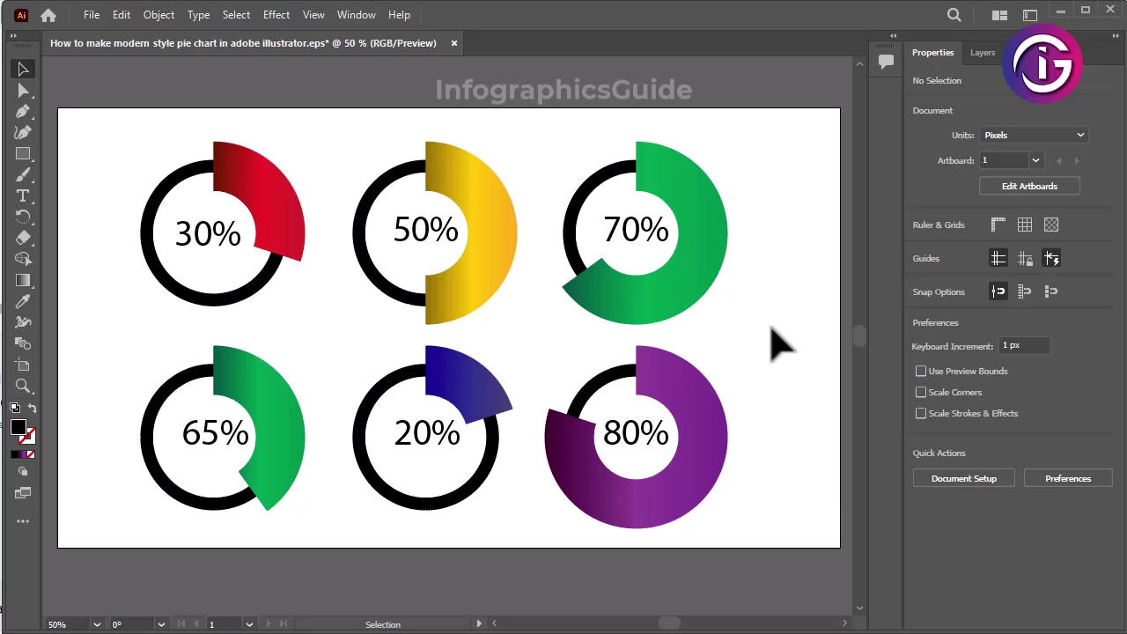